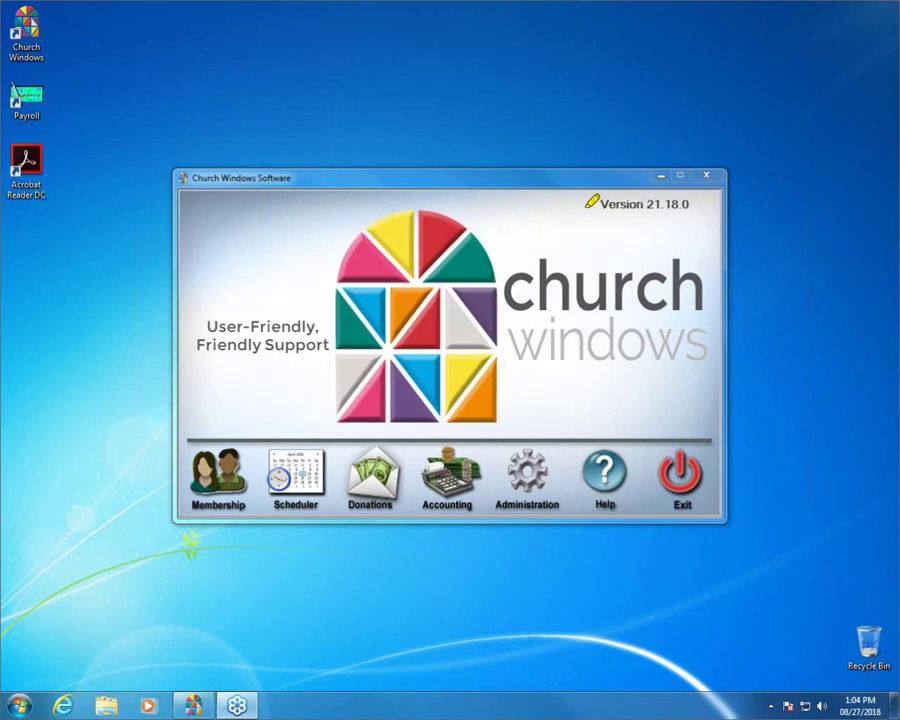
pyautogui.moveTo(566, 200)
pyautogui.mouseDown()
pyautogui.moveTo(712, 200)
pyautogui.moveTo(610, 213)
pyautogui.moveTo(583, 185)
pyautogui.moveTo(735, 193)
pyautogui.moveTo(682, 212)
pyautogui.moveTo(585, 190)
pyautogui.mouseUp()
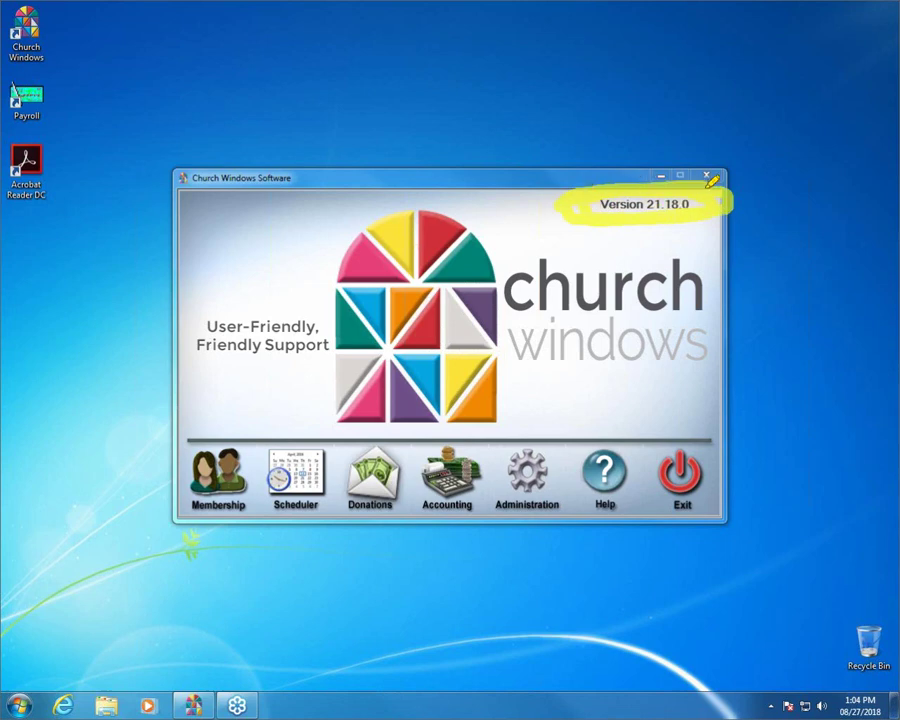
pyautogui.moveTo(648, 182)
pyautogui.mouseDown()
pyautogui.moveTo(730, 196)
pyautogui.moveTo(585, 203)
pyautogui.moveTo(700, 201)
pyautogui.moveTo(629, 189)
pyautogui.mouseUp()
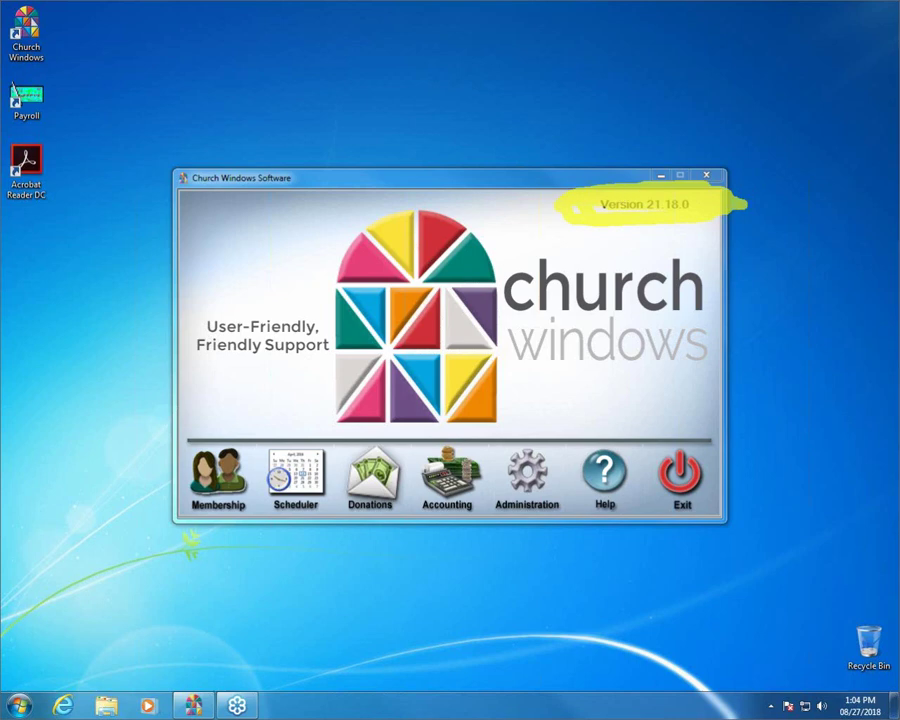
pyautogui.press('Escape')
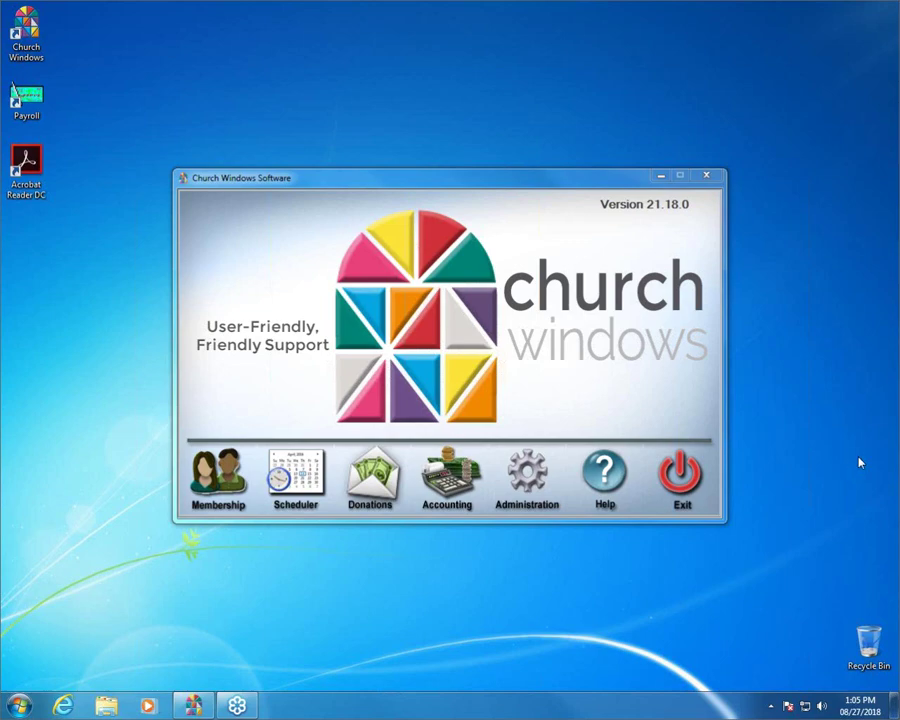
# Open the Accounting module for Jan - Dec 2018 and show its Special Functions toolbar
pyautogui.click(449, 481)
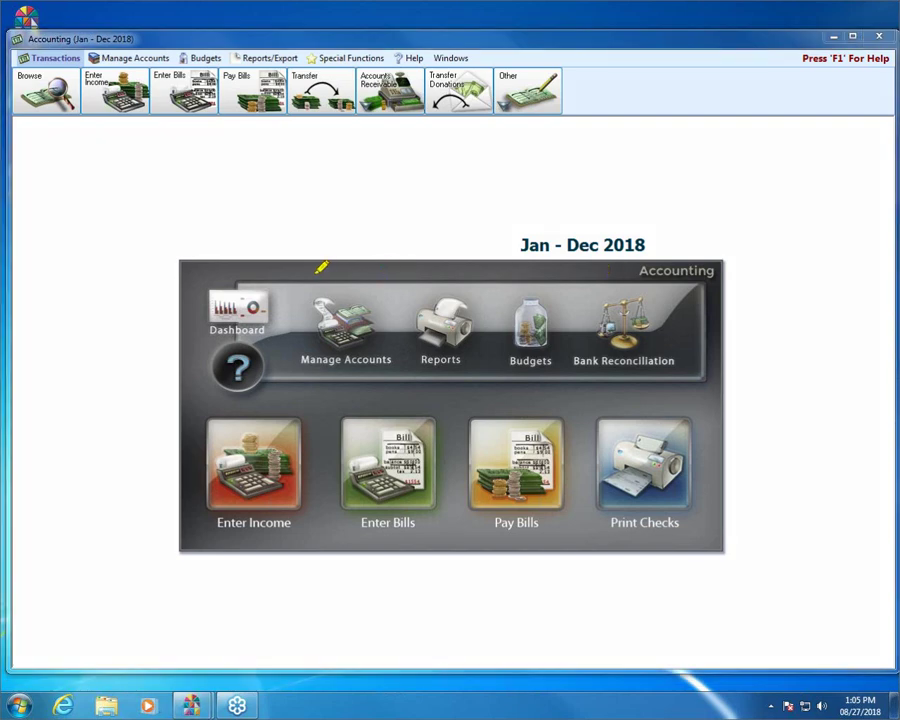
pyautogui.moveTo(196, 282)
pyautogui.mouseDown()
pyautogui.moveTo(245, 274)
pyautogui.moveTo(288, 284)
pyautogui.moveTo(297, 330)
pyautogui.moveTo(252, 342)
pyautogui.moveTo(185, 340)
pyautogui.moveTo(180, 280)
pyautogui.moveTo(298, 284)
pyautogui.mouseUp()
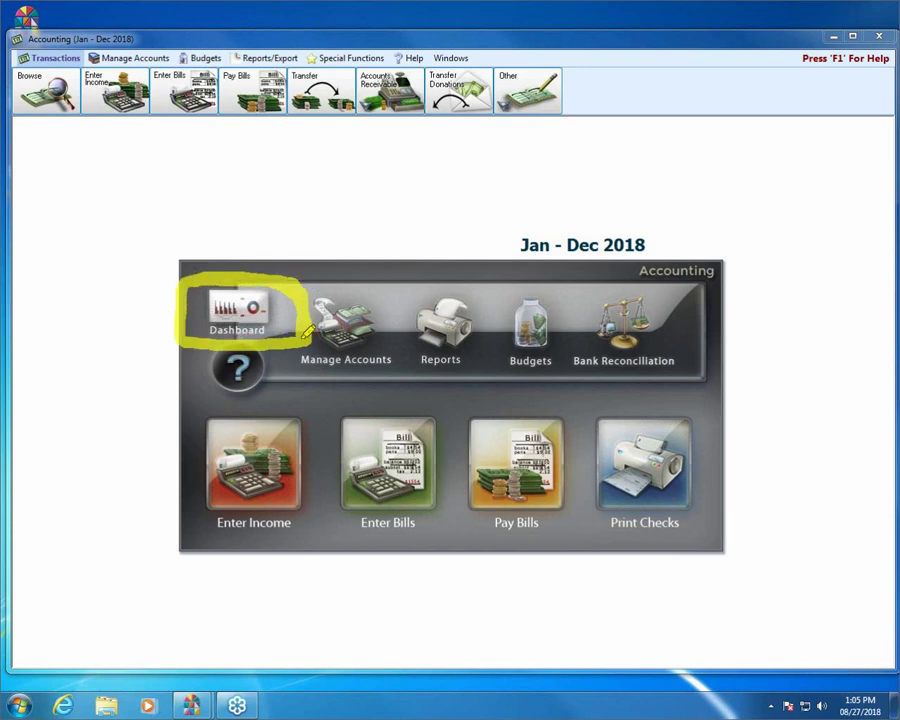
pyautogui.moveTo(316, 57); pyautogui.dragTo(402, 57)
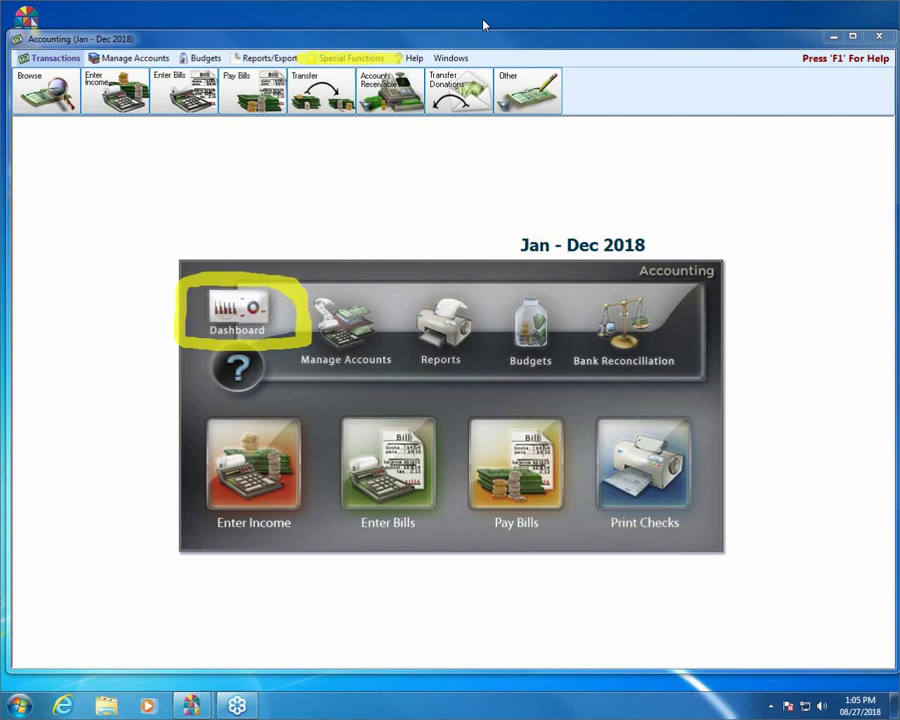
pyautogui.click(370, 59)
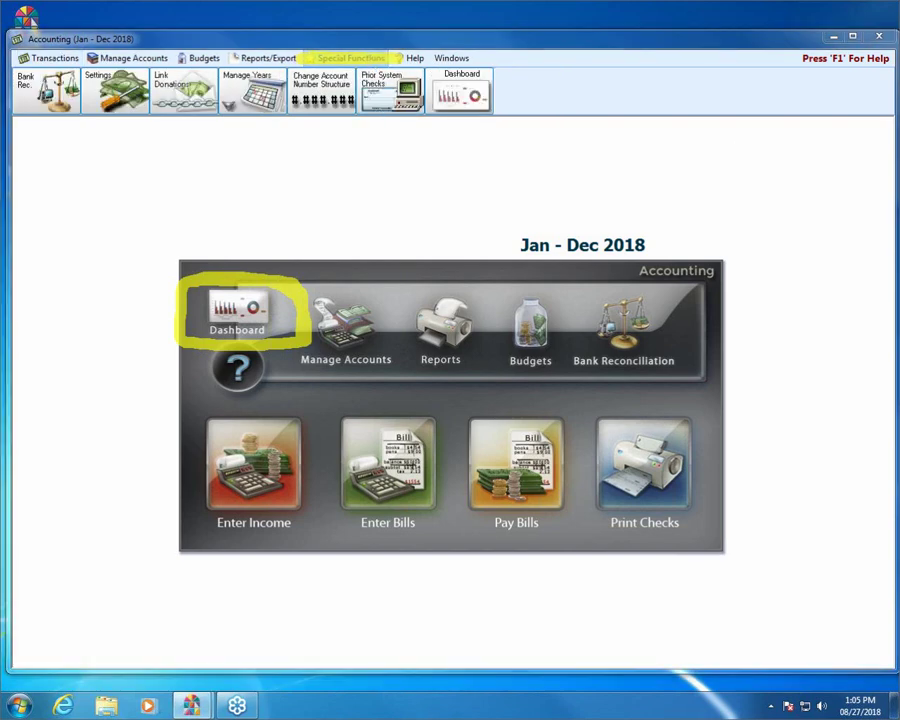
pyautogui.moveTo(437, 57)
pyautogui.mouseDown()
pyautogui.moveTo(516, 117)
pyautogui.moveTo(420, 125)
pyautogui.moveTo(428, 58)
pyautogui.moveTo(503, 58)
pyautogui.mouseUp()
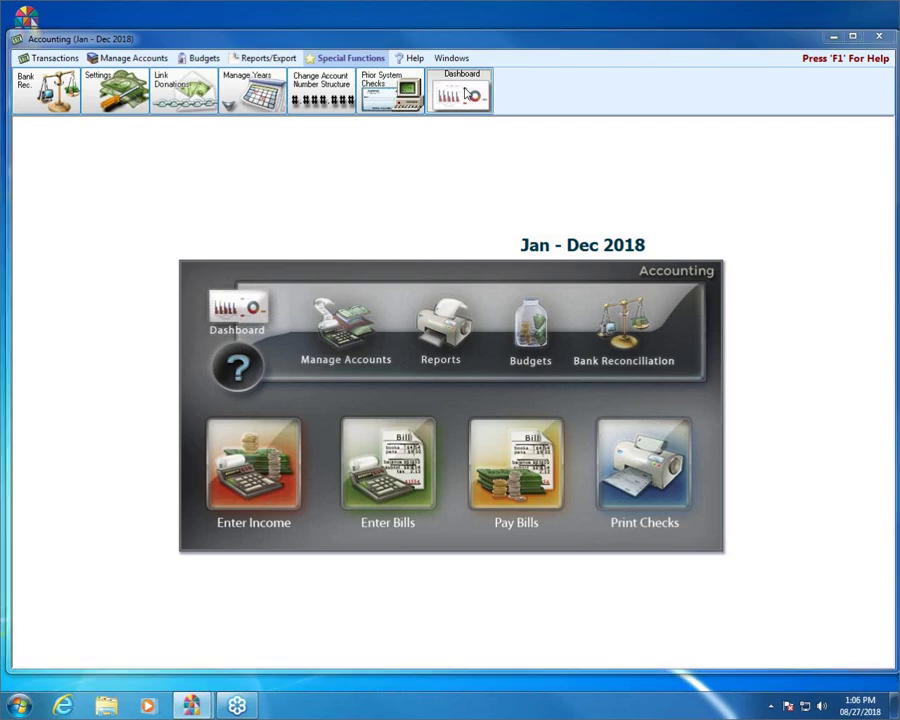
# Open the Accounting Dashboard with its four graphs and move the window slightly lower
pyautogui.click(466, 94)
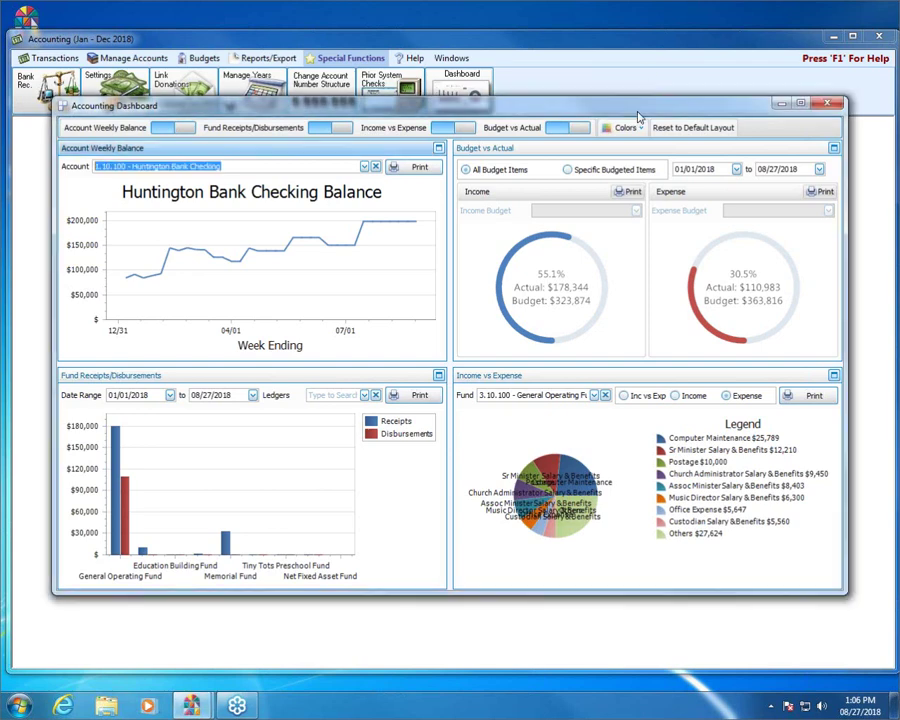
pyautogui.moveTo(633, 120); pyautogui.dragTo(640, 145)
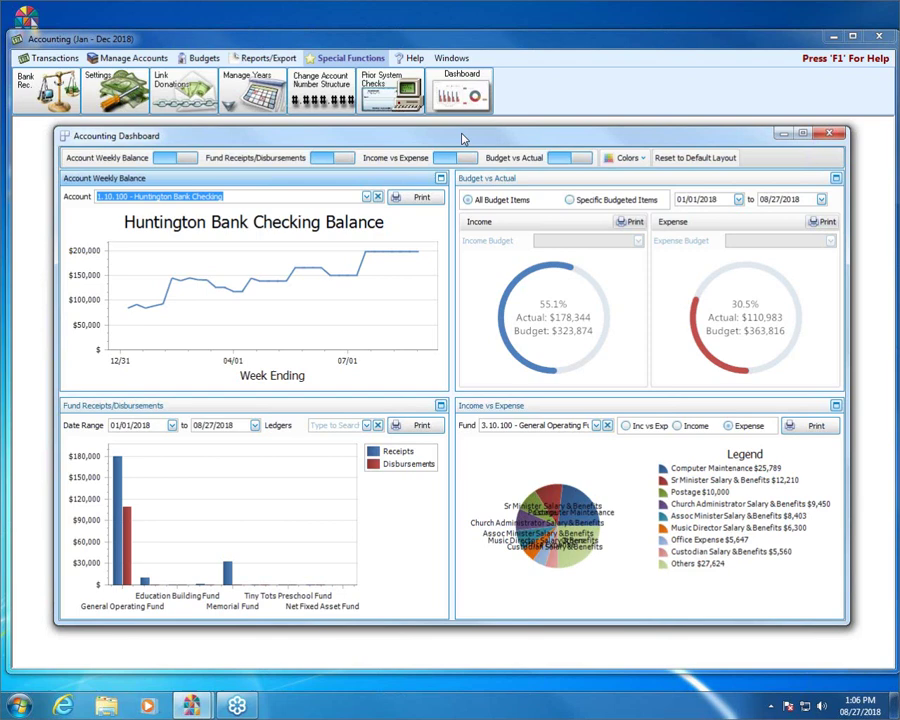
# Open the Accounting Dashboard help topic, allow its blocked content, and scroll to printing graphs
pyautogui.press('F4')
pyautogui.press('F1')
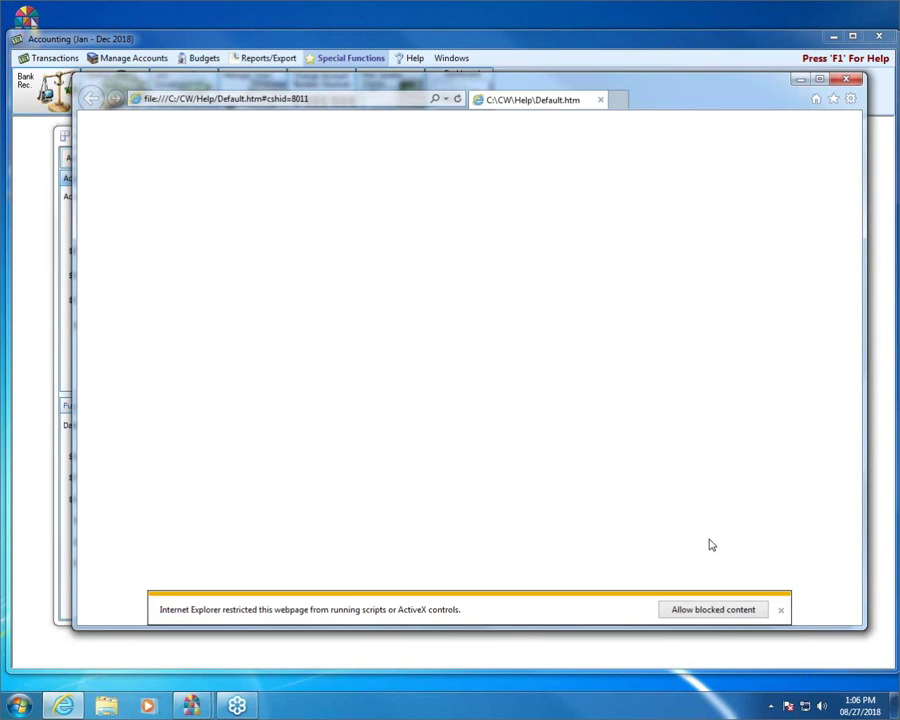
pyautogui.click(729, 612)
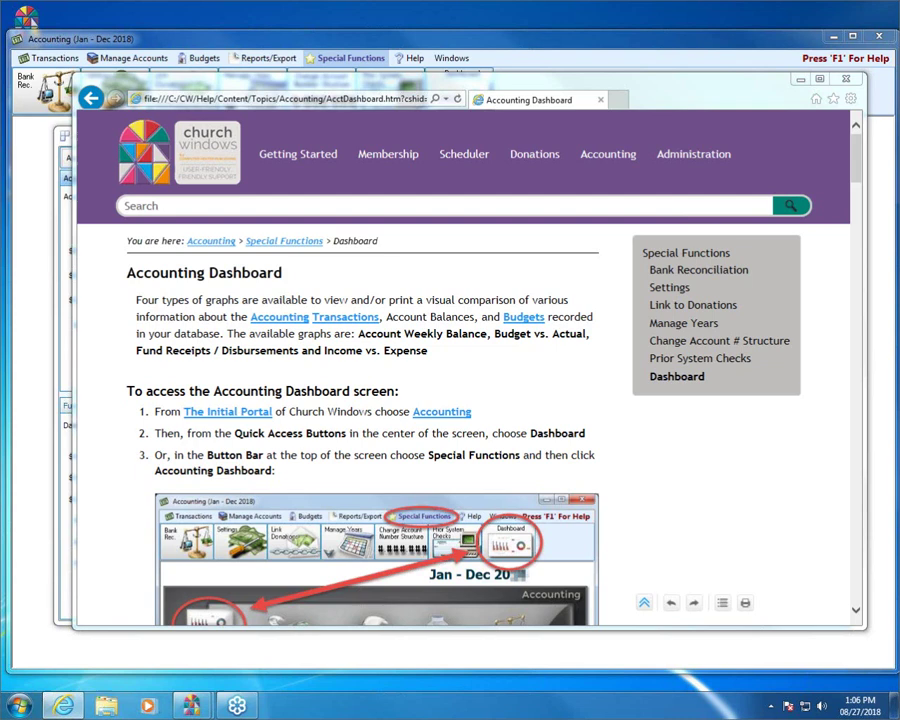
pyautogui.moveTo(114, 254)
pyautogui.mouseDown()
pyautogui.moveTo(220, 249)
pyautogui.moveTo(268, 280)
pyautogui.moveTo(106, 250)
pyautogui.mouseUp()
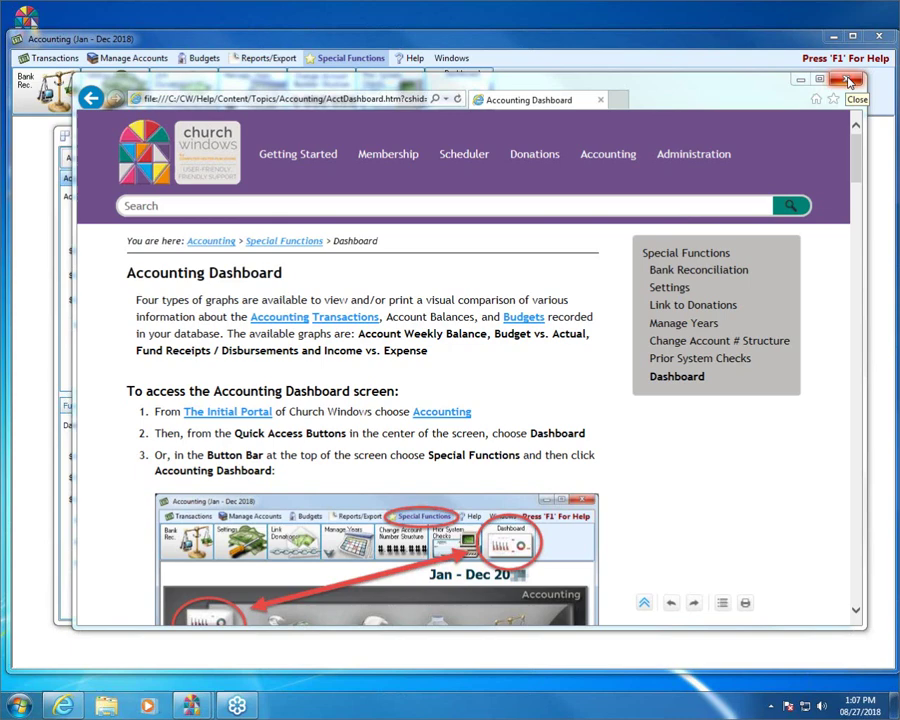
pyautogui.moveTo(855, 150); pyautogui.dragTo(862, 275)
pyautogui.scroll(-9, 862, 275)
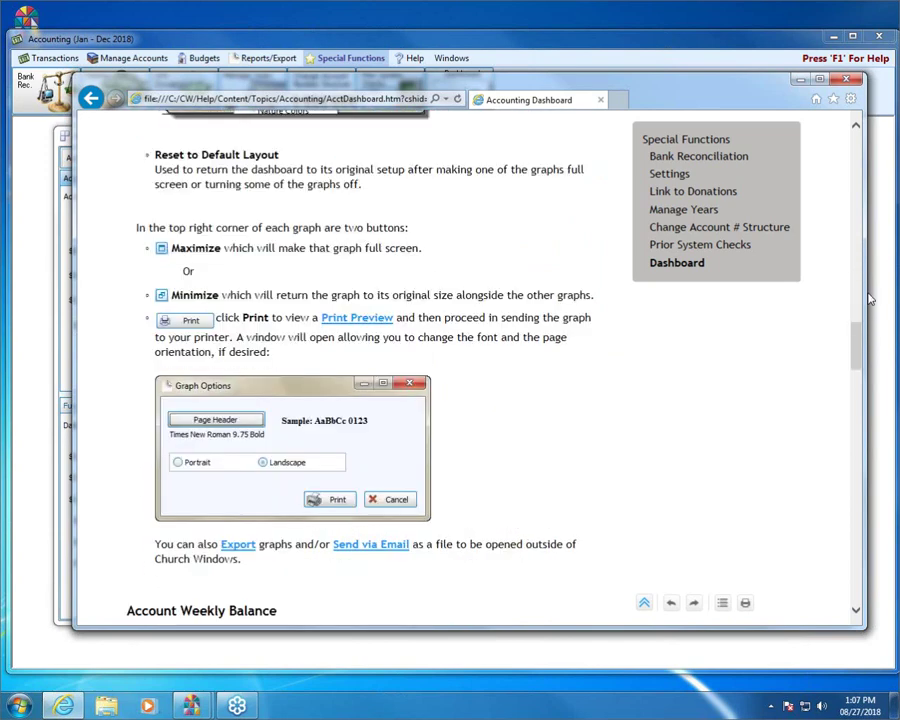
# Close the help window and then the Accounting Dashboard window
pyautogui.click(845, 80)
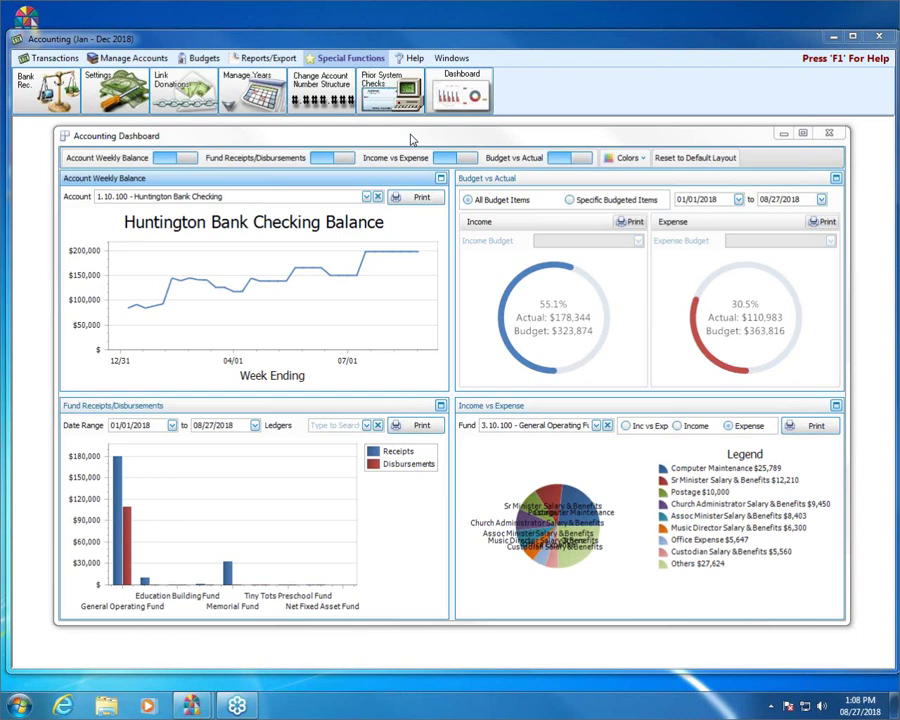
pyautogui.click(830, 136)
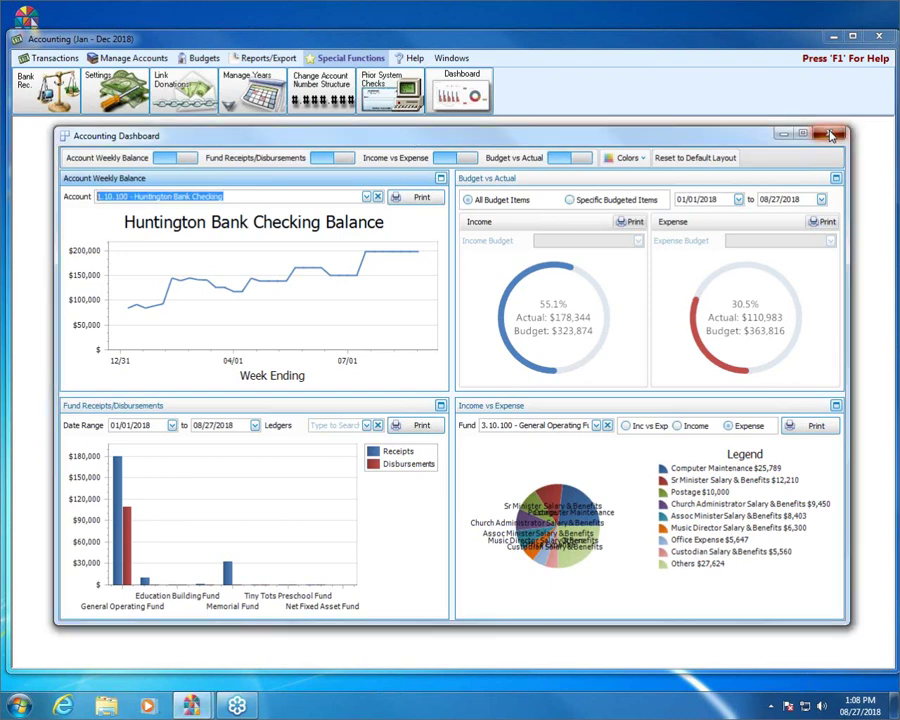
pyautogui.click(830, 136)
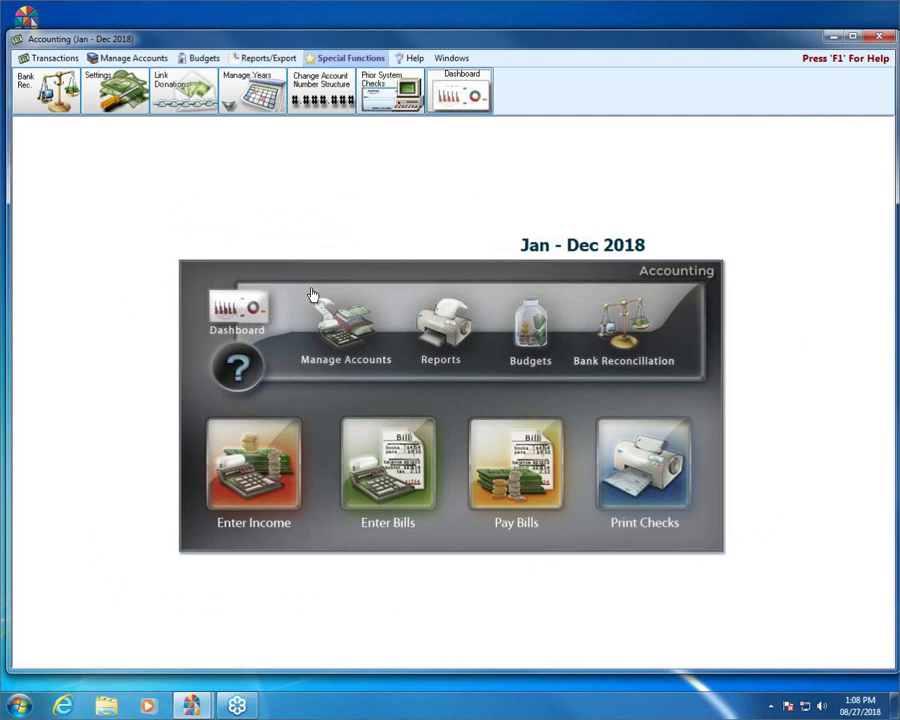
# Reopen the Accounting Dashboard from the Accounting home screen's Dashboard icon
pyautogui.click(240, 311)
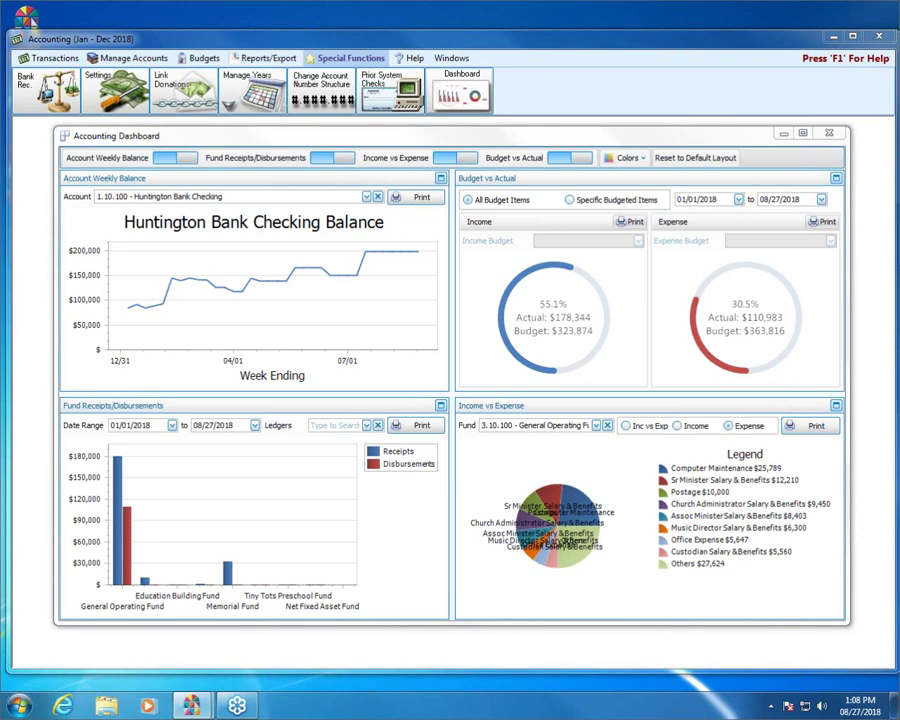
pyautogui.moveTo(62, 157); pyautogui.dragTo(795, 157)
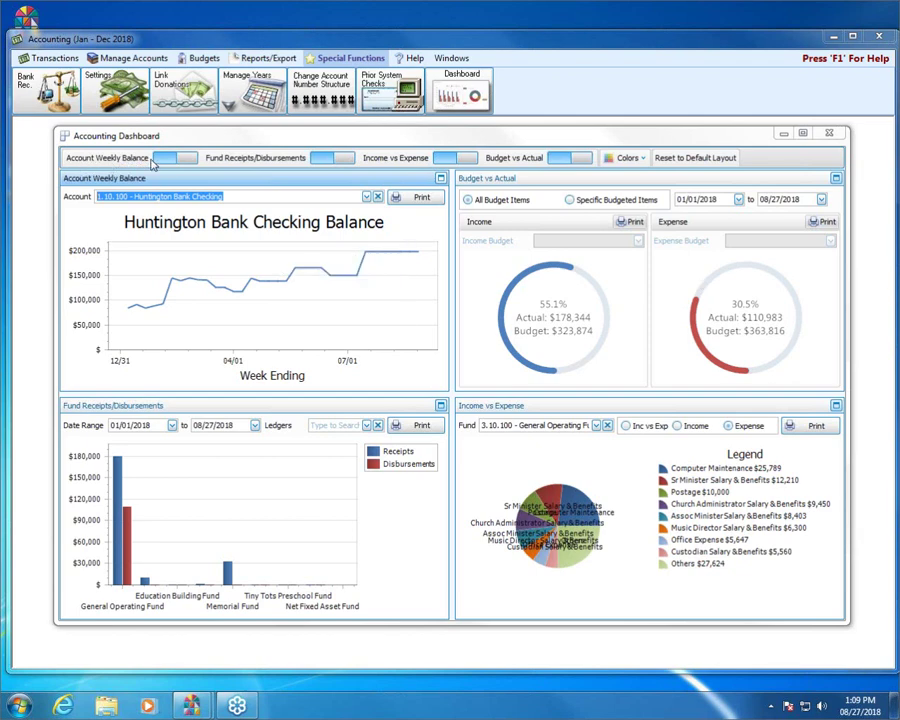
pyautogui.click(185, 160)
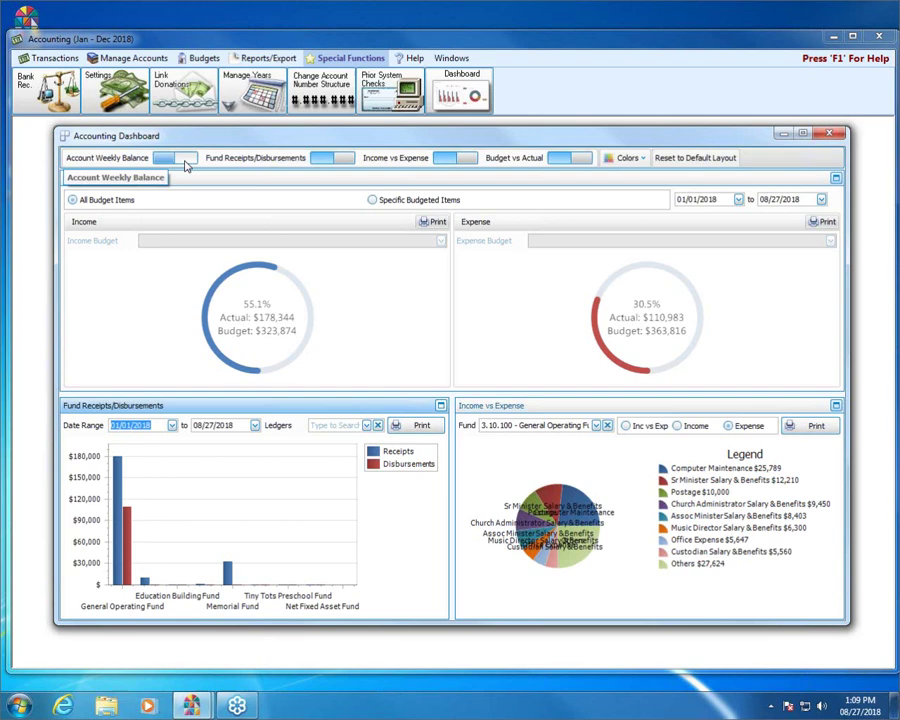
pyautogui.click(345, 160)
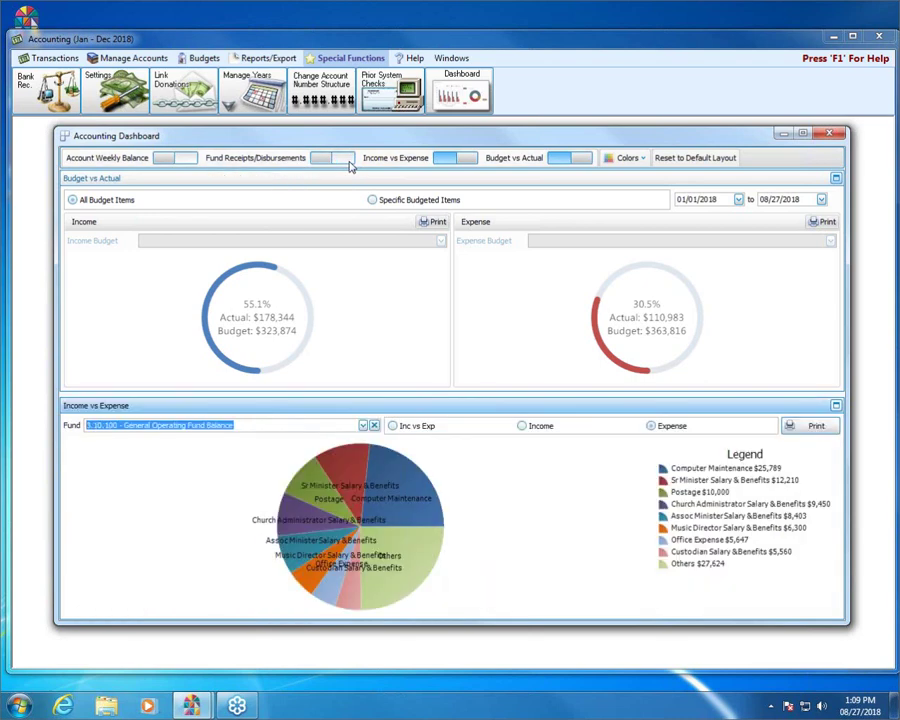
pyautogui.click(333, 161)
pyautogui.click(326, 161)
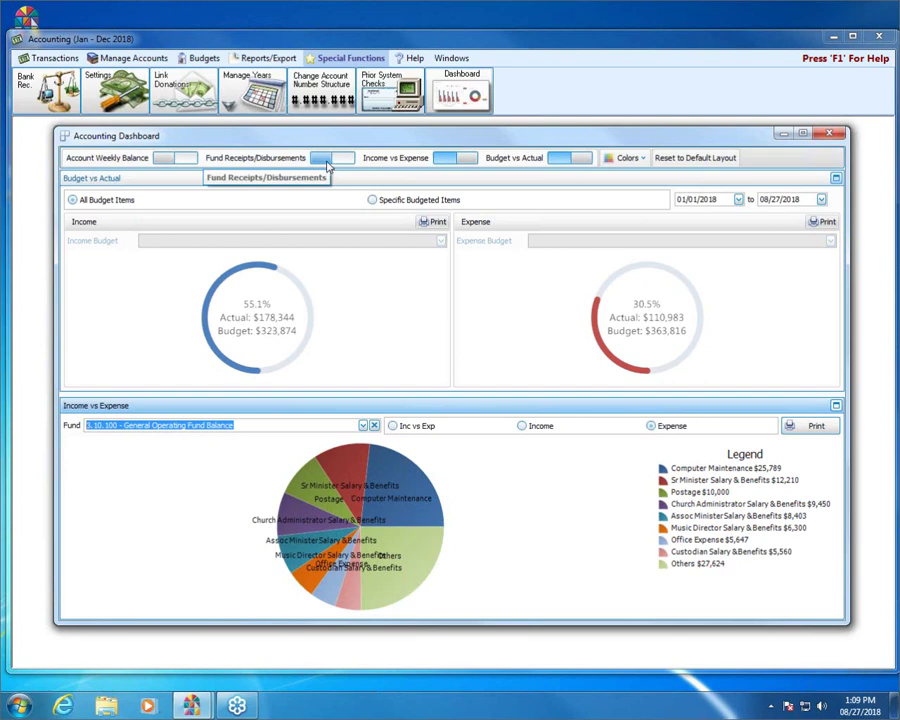
pyautogui.click(332, 162)
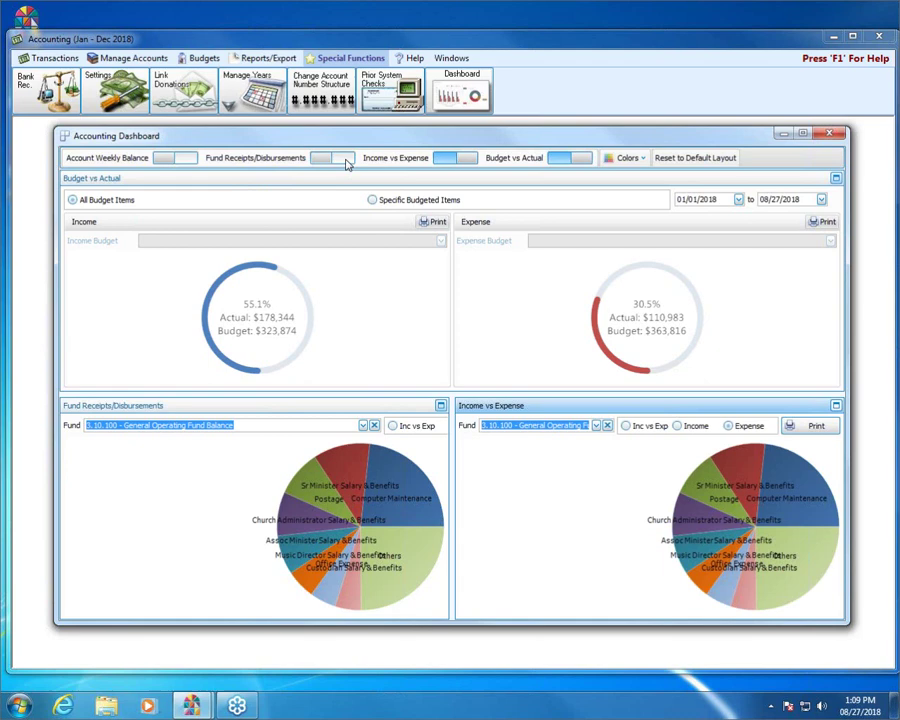
pyautogui.click(188, 163)
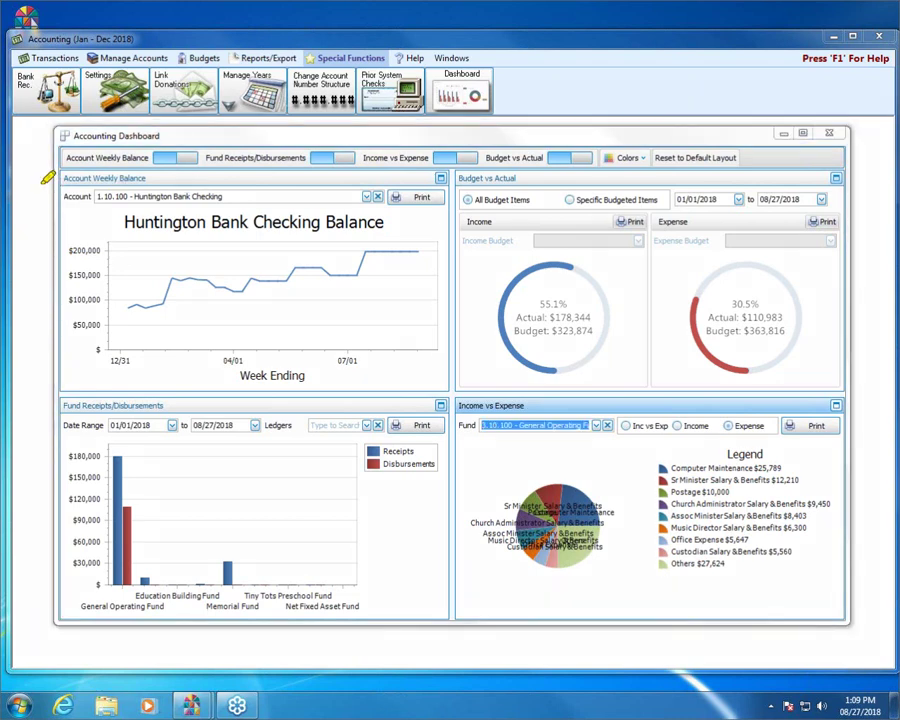
pyautogui.moveTo(46, 178); pyautogui.dragTo(147, 176)
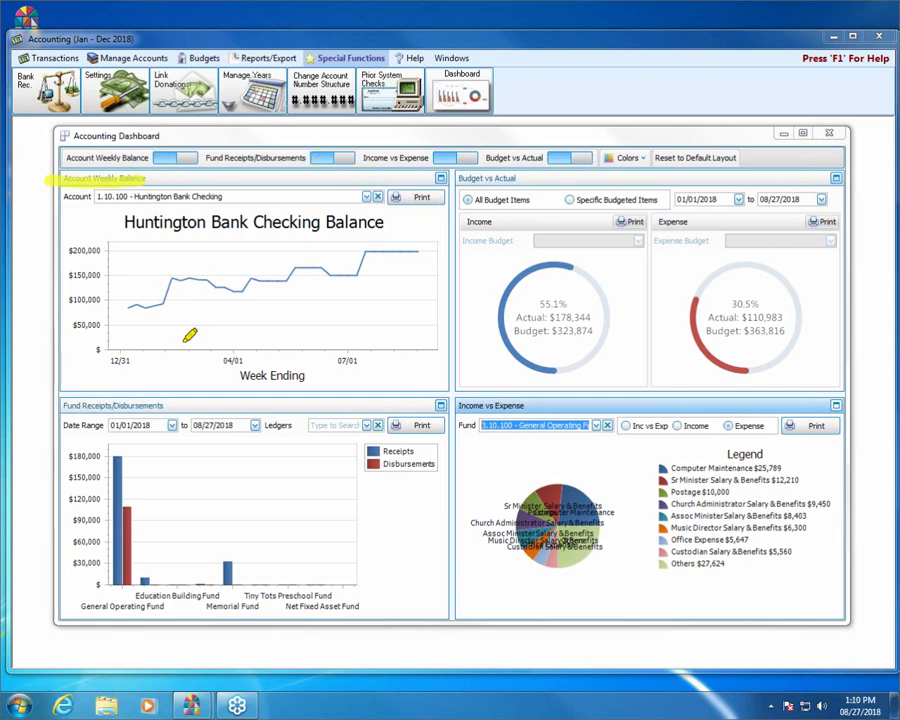
pyautogui.moveTo(62, 405); pyautogui.dragTo(165, 404)
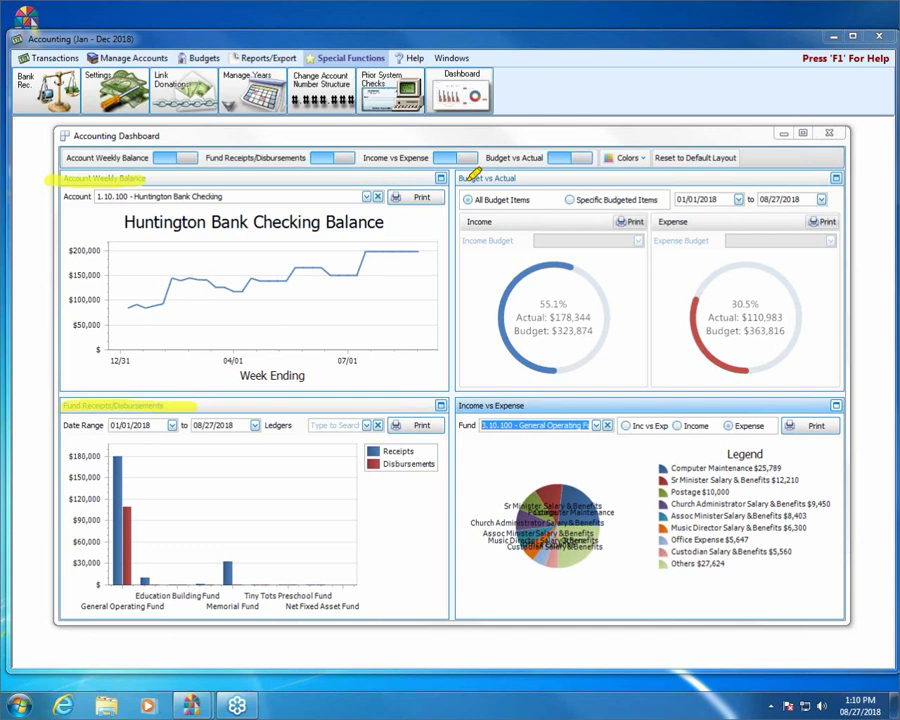
pyautogui.moveTo(458, 405); pyautogui.dragTo(525, 405)
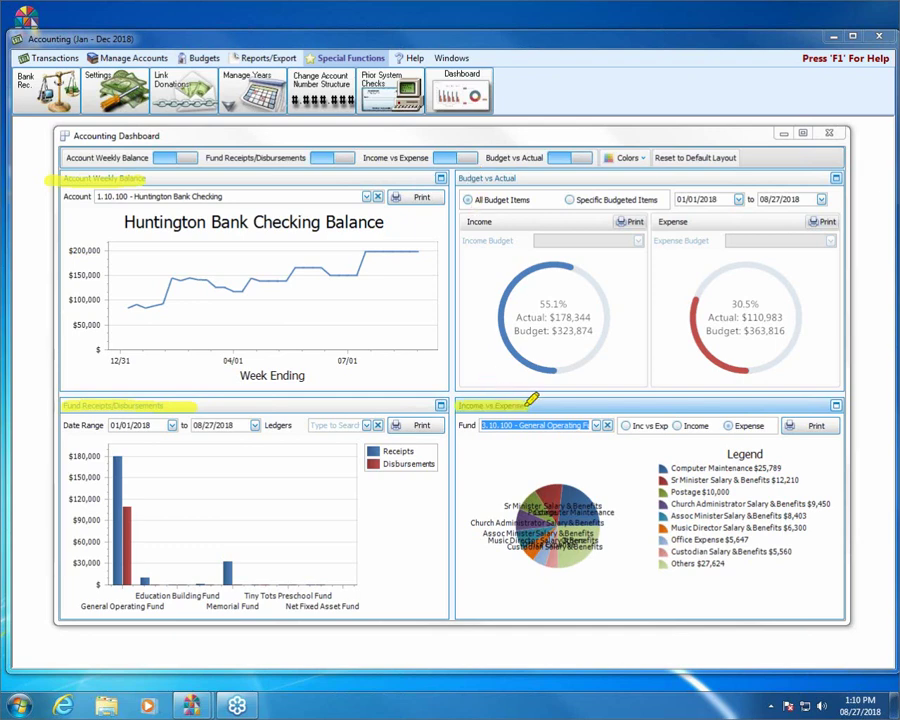
pyautogui.moveTo(460, 179); pyautogui.dragTo(527, 177)
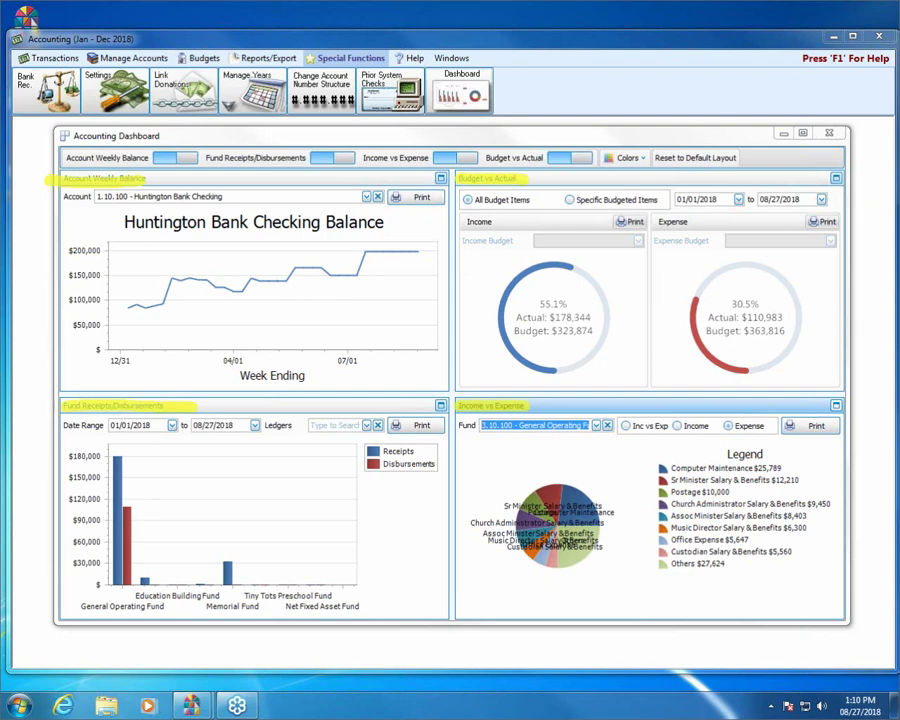
pyautogui.press('Escape')
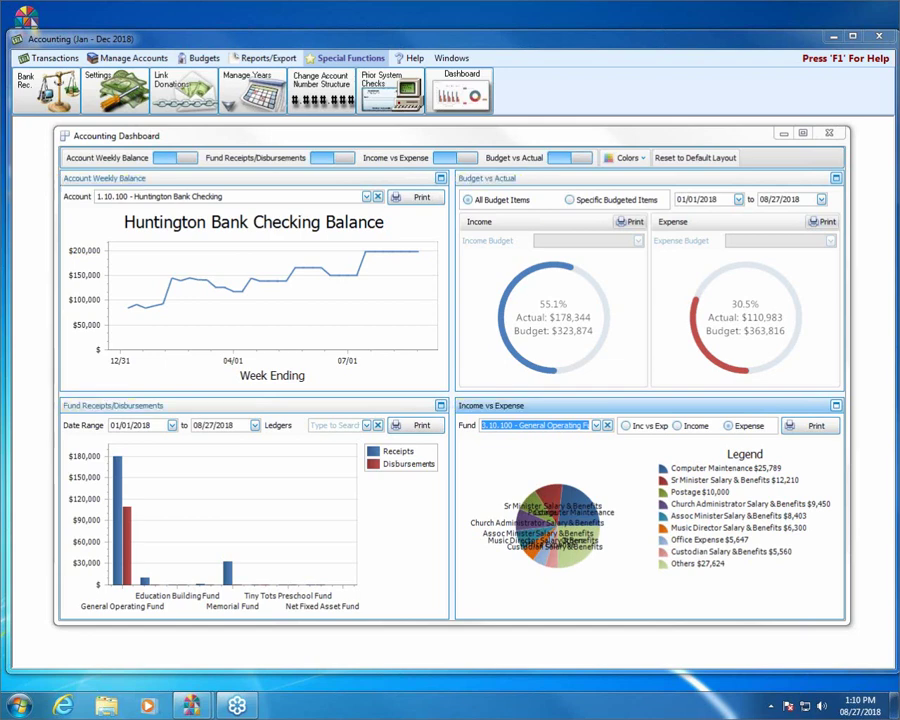
# Switch the dashboard charts to the Yellow Orange colour scheme
pyautogui.click(643, 160)
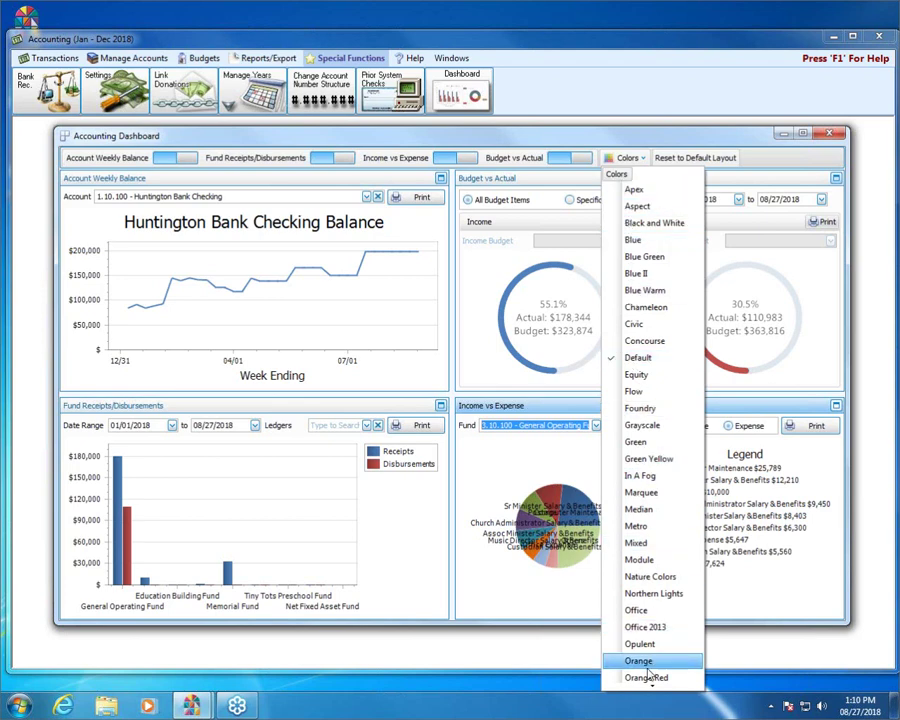
pyautogui.moveTo(638, 688)
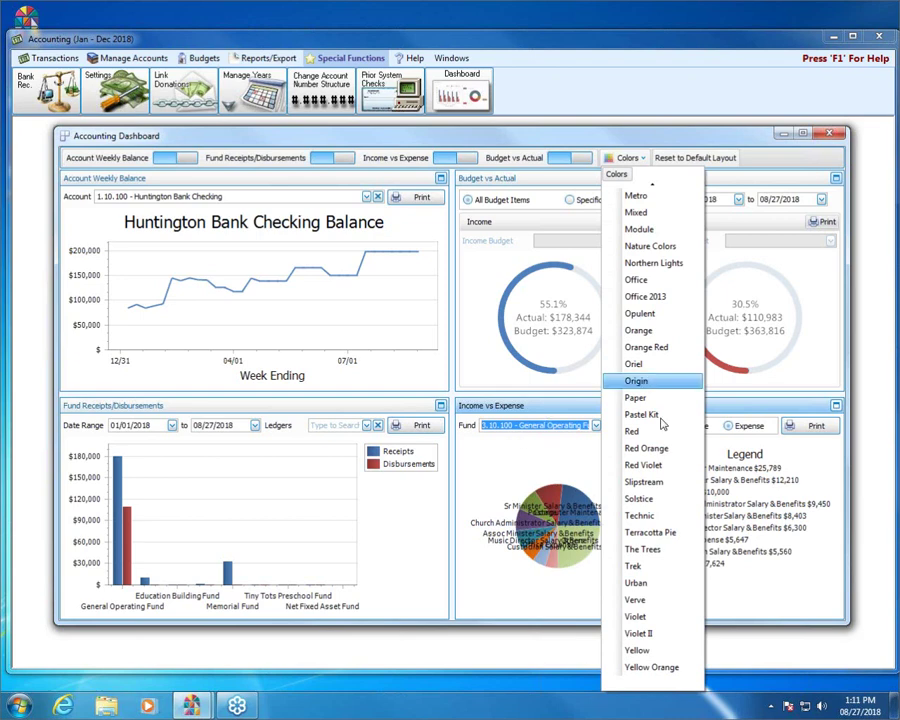
pyautogui.click(659, 668)
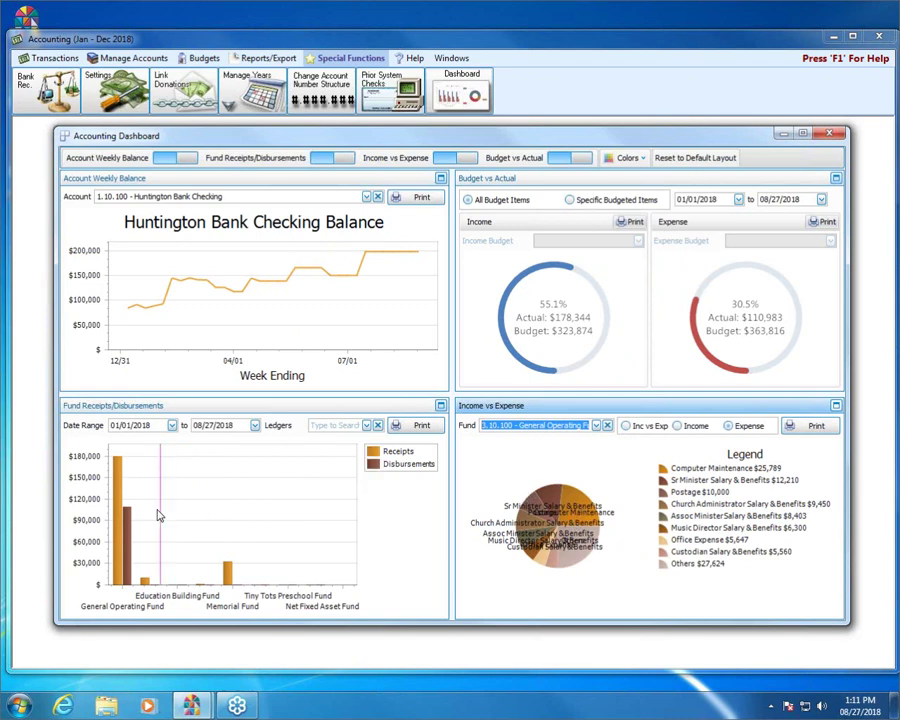
# Browse the chart colour scheme list and close it without choosing a scheme
pyautogui.moveTo(116, 547)
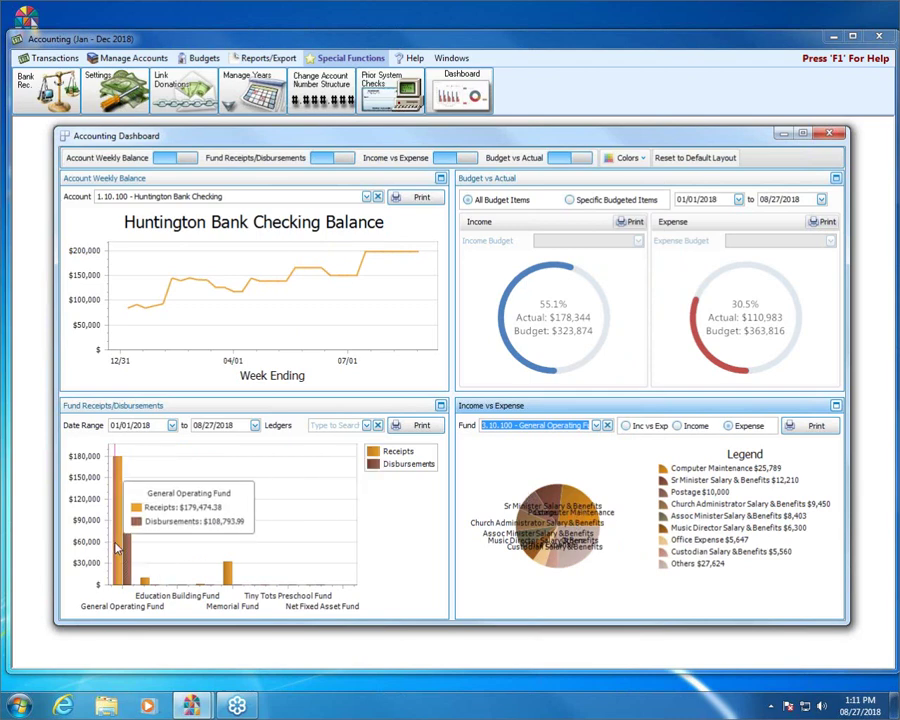
pyautogui.click(626, 158)
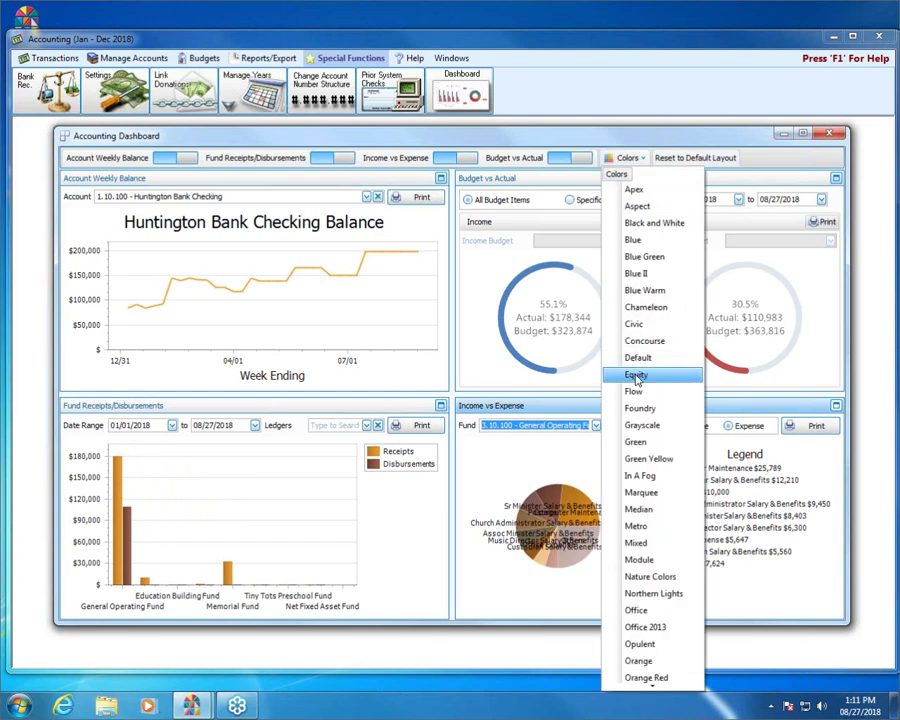
pyautogui.scroll(-2, 650, 500)
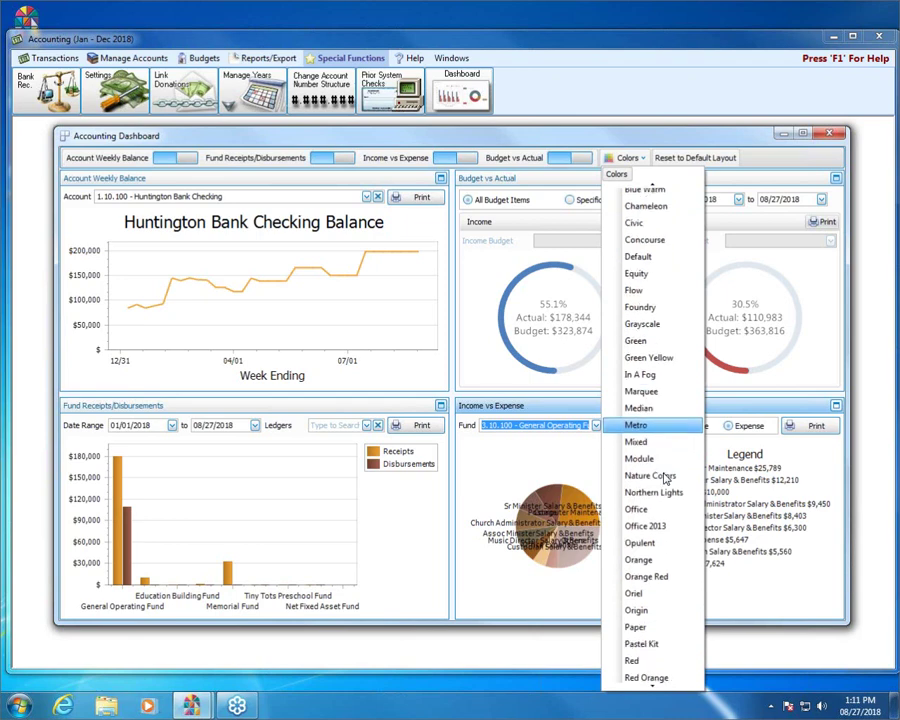
pyautogui.scroll(-3, 665, 479)
pyautogui.scroll(2, 665, 479)
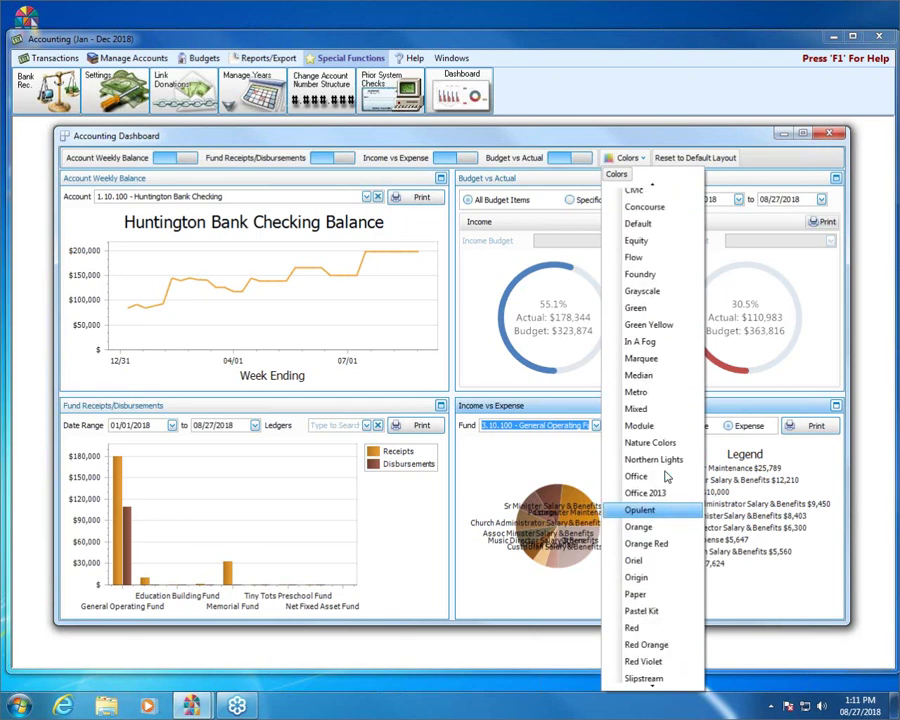
pyautogui.scroll(3, 665, 479)
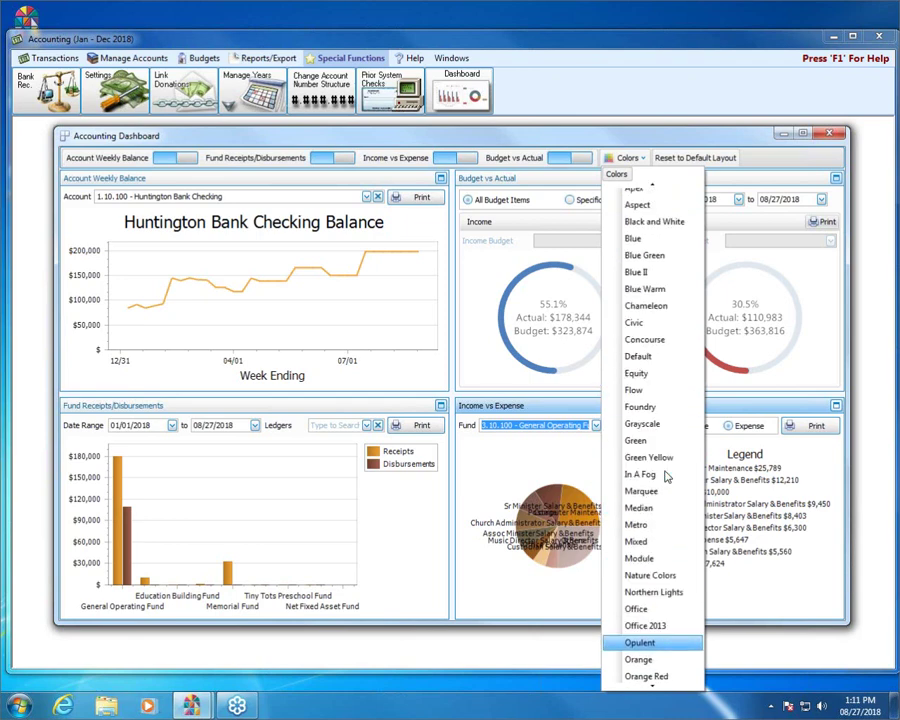
pyautogui.click(643, 140)
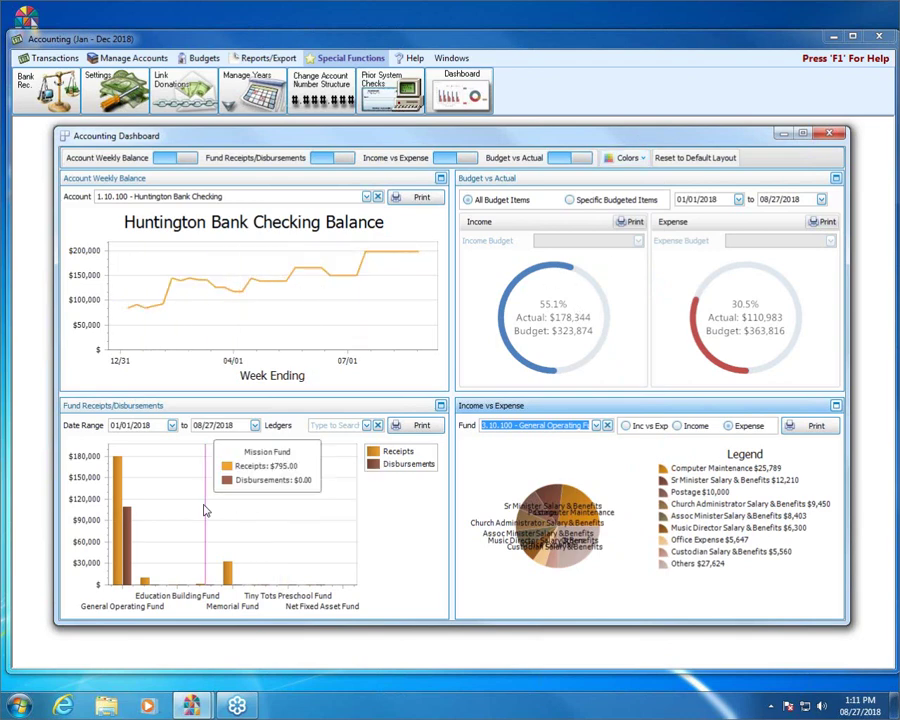
# Reset the dashboard to its default layout and switch the charts to the Default colour scheme
pyautogui.click(703, 165)
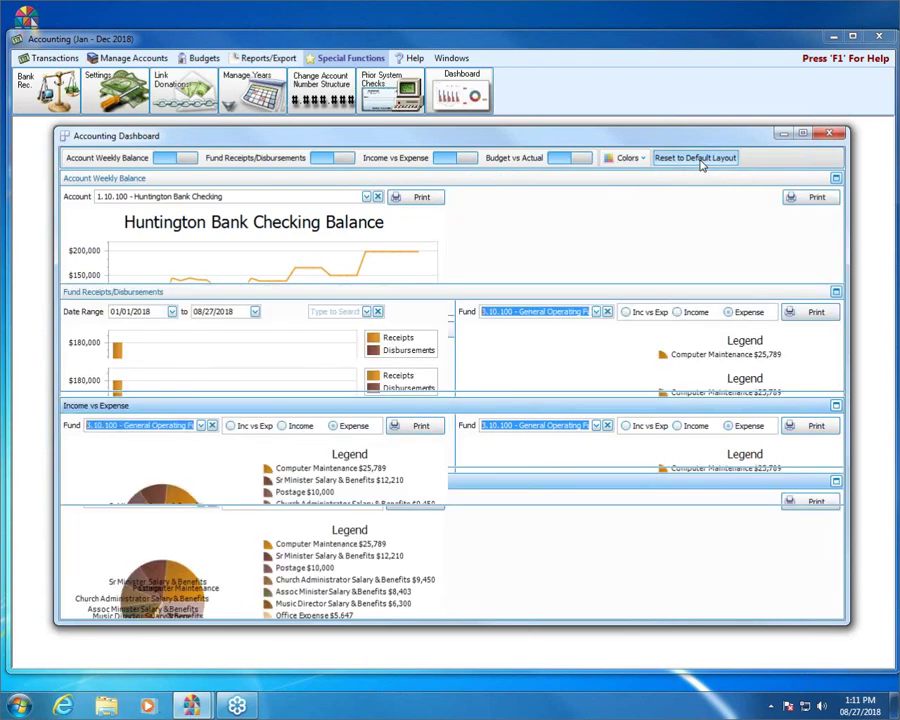
pyautogui.click(627, 158)
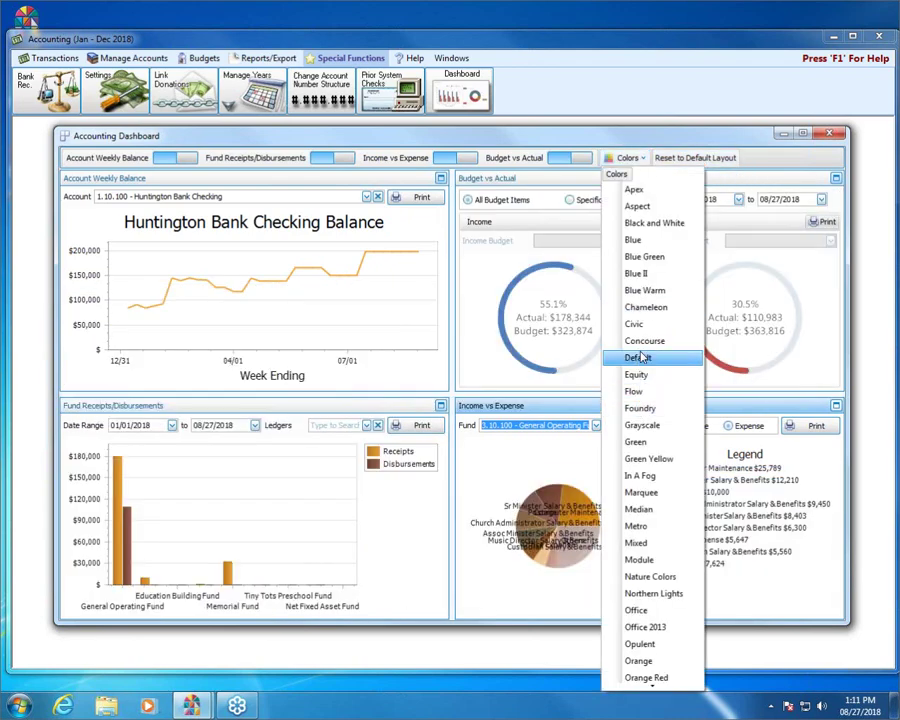
pyautogui.click(638, 357)
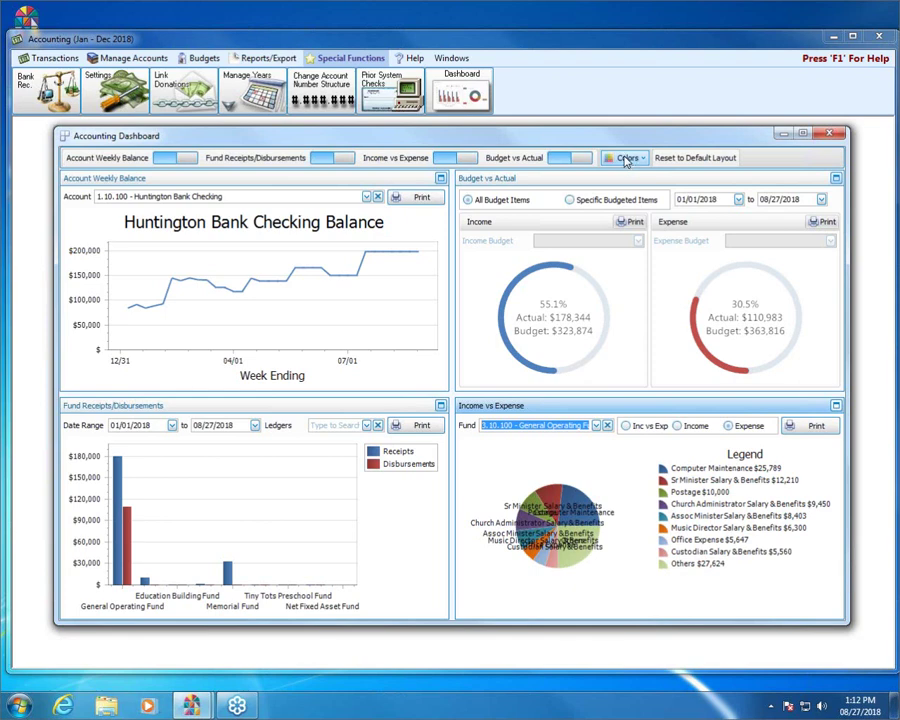
# Maximize the dashboard and check the Budget vs Actual start date, leaving it at 01/01/2018
pyautogui.click(804, 134)
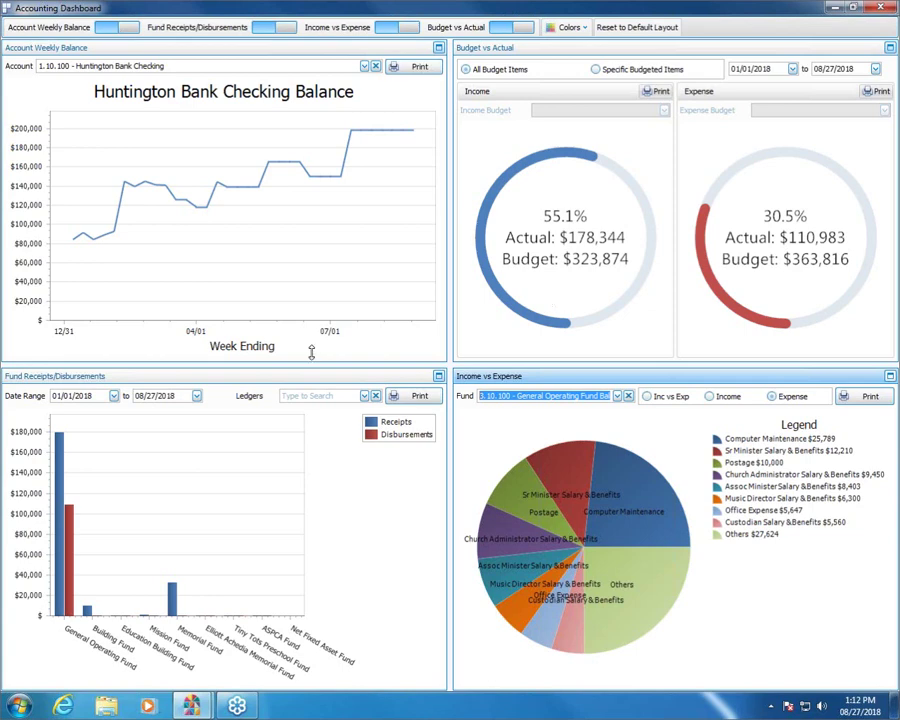
pyautogui.click(792, 69)
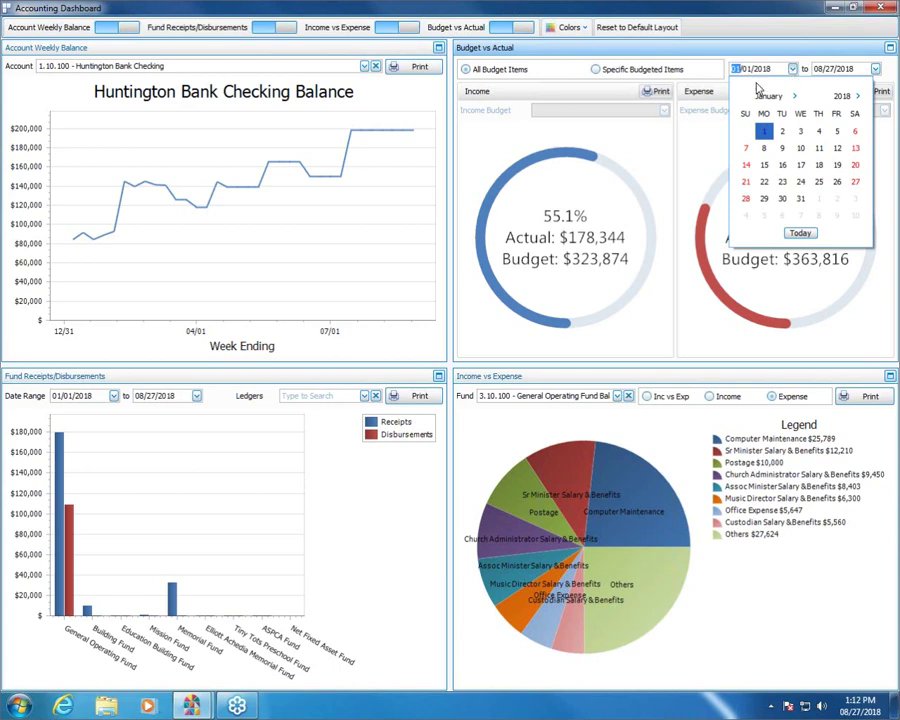
pyautogui.click(794, 97)
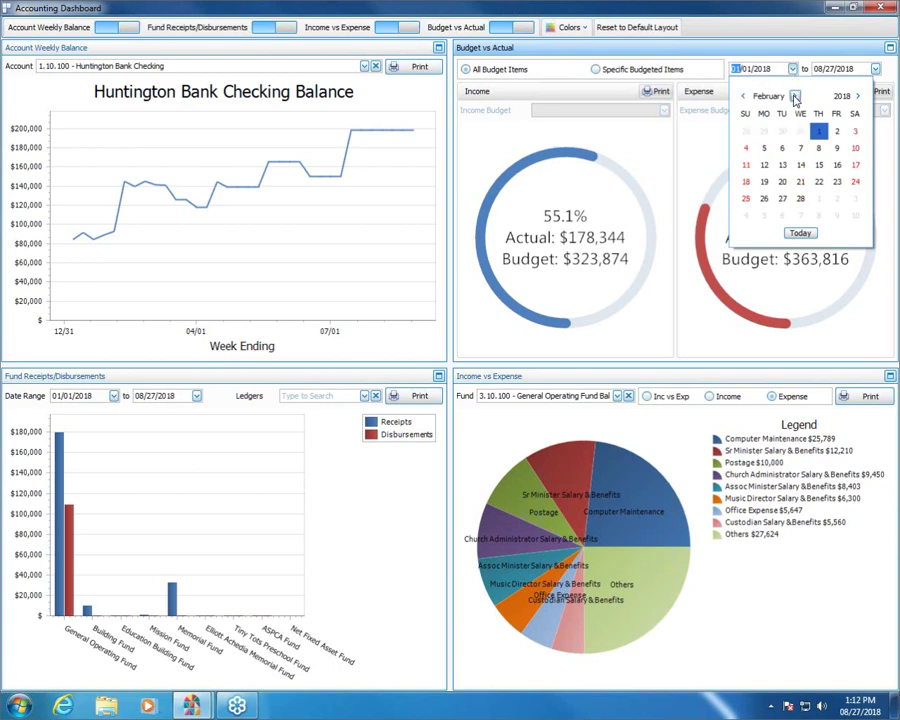
pyautogui.click(743, 97)
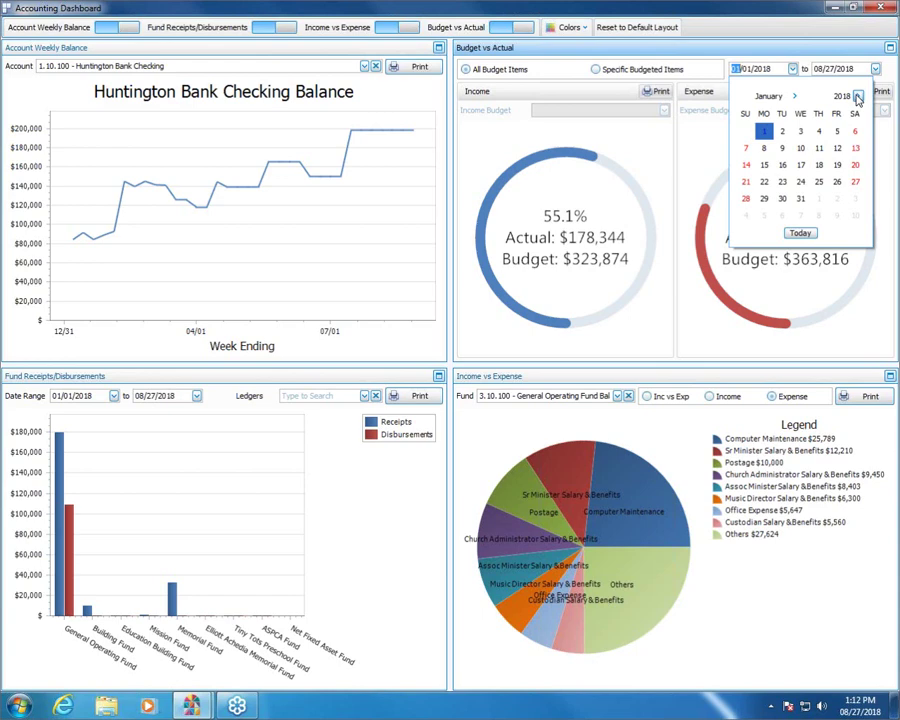
pyautogui.click(718, 50)
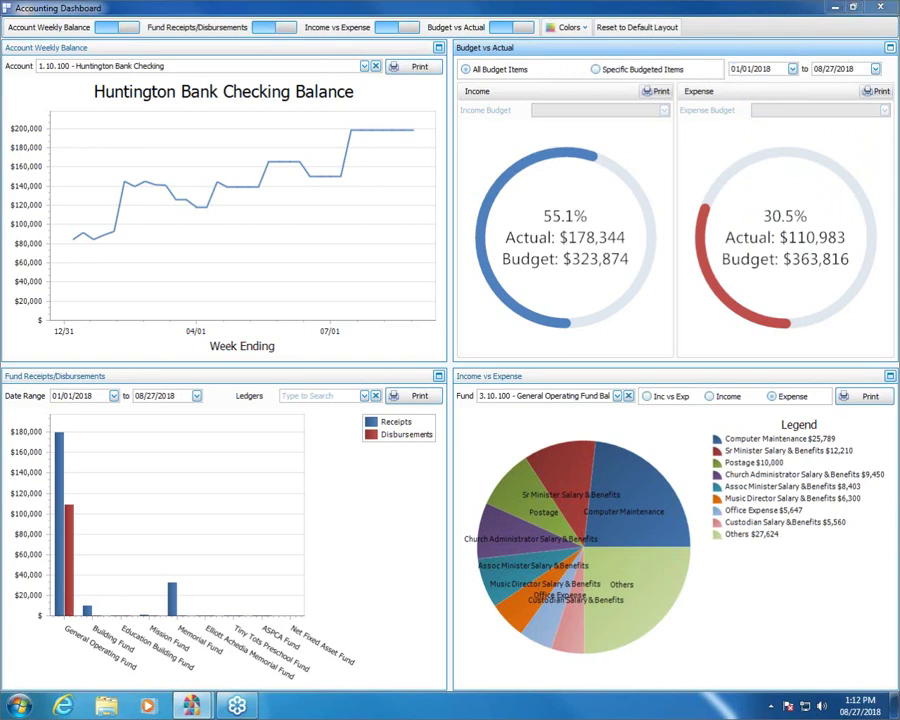
pyautogui.moveTo(455, 58)
pyautogui.mouseDown()
pyautogui.moveTo(393, 83)
pyautogui.moveTo(374, 62)
pyautogui.mouseUp()
pyautogui.moveTo(866, 90); pyautogui.dragTo(895, 89)
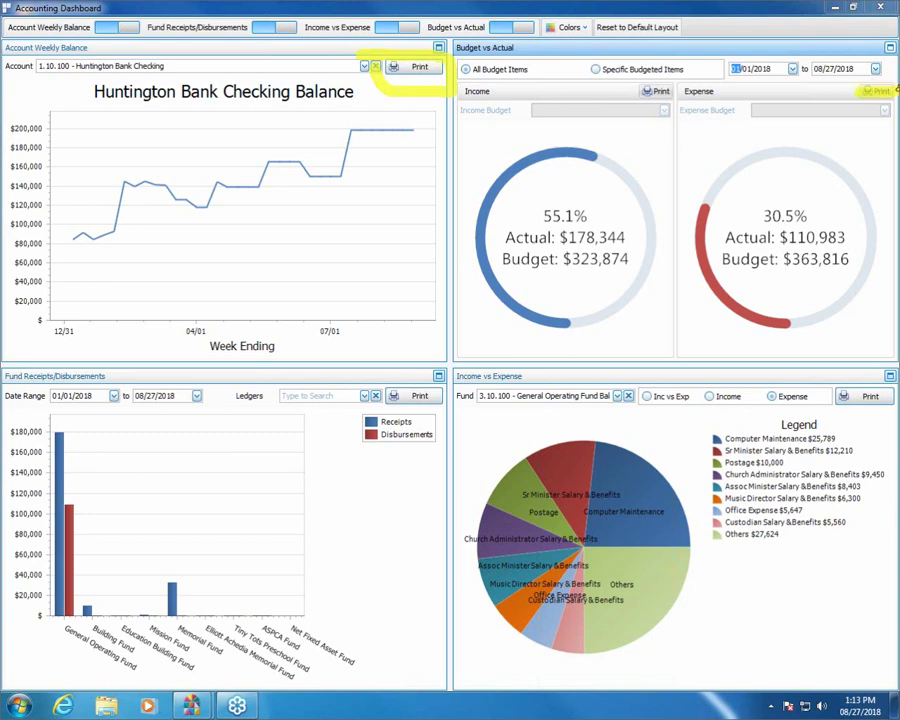
pyautogui.moveTo(668, 88); pyautogui.dragTo(646, 90)
pyautogui.moveTo(395, 396); pyautogui.dragTo(470, 397)
pyautogui.moveTo(858, 395)
pyautogui.mouseDown()
pyautogui.moveTo(880, 392)
pyautogui.moveTo(864, 393)
pyautogui.mouseUp()
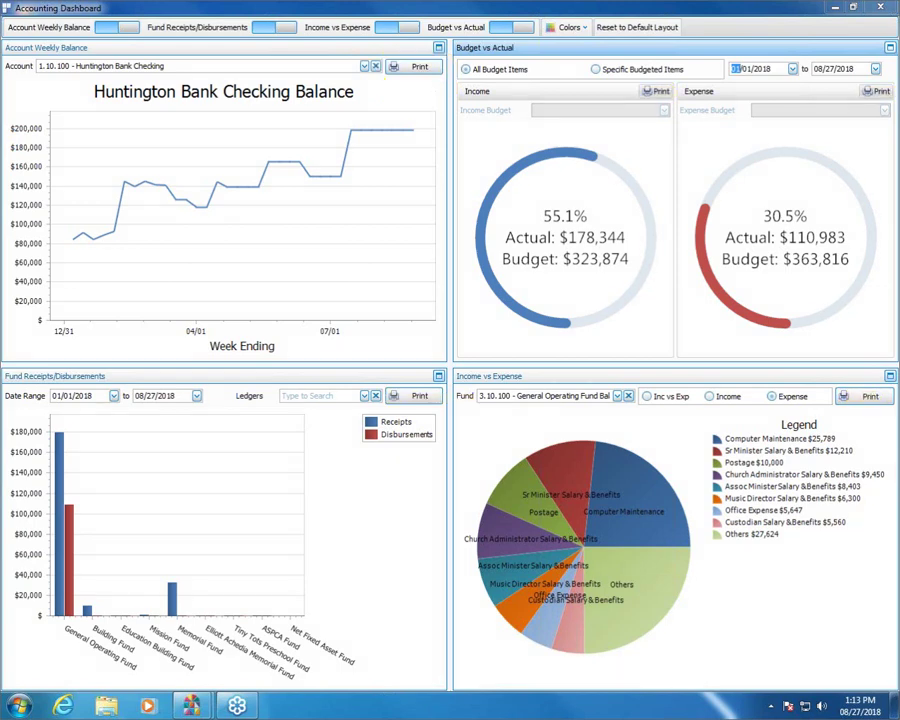
# Search '941' and chart the weekly balance for account 2.10.100 - 941 Taxes Payable
pyautogui.click(309, 65)
pyautogui.moveTo(309, 65); pyautogui.dragTo(3, 65)
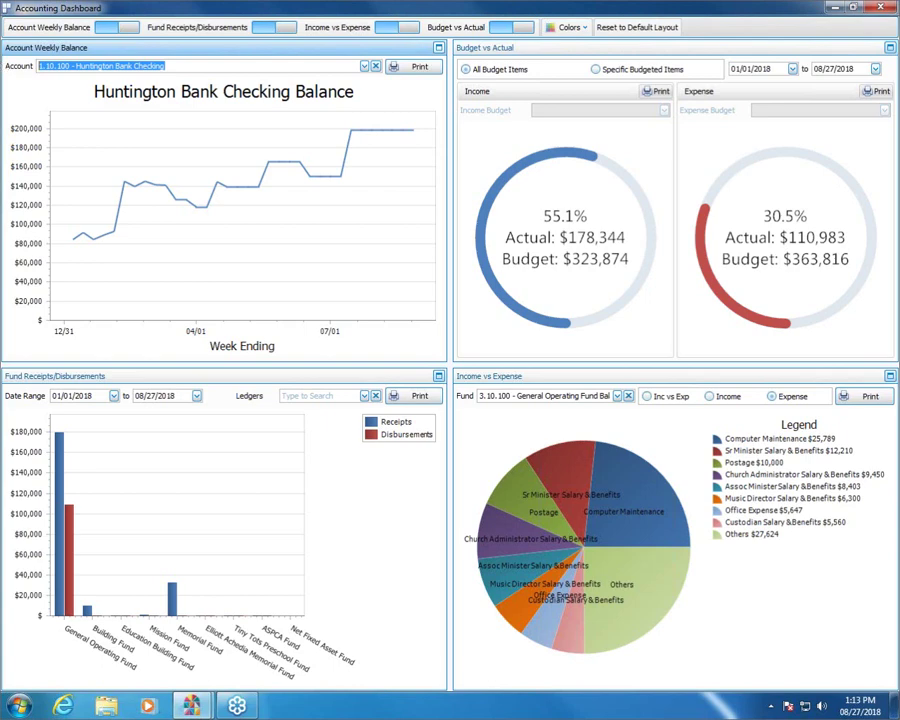
pyautogui.write('941')
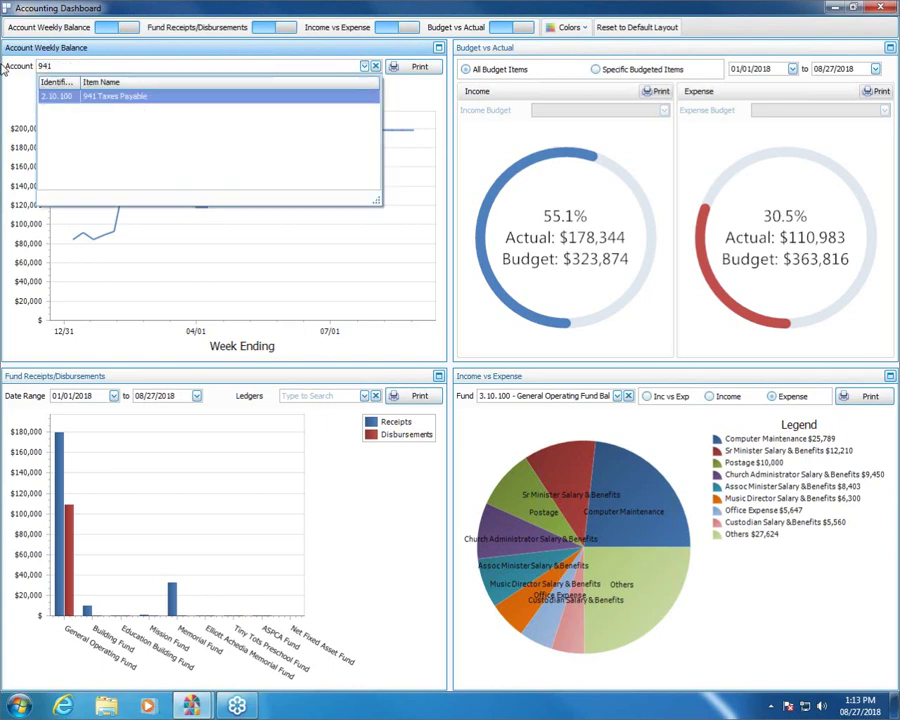
pyautogui.click(103, 97)
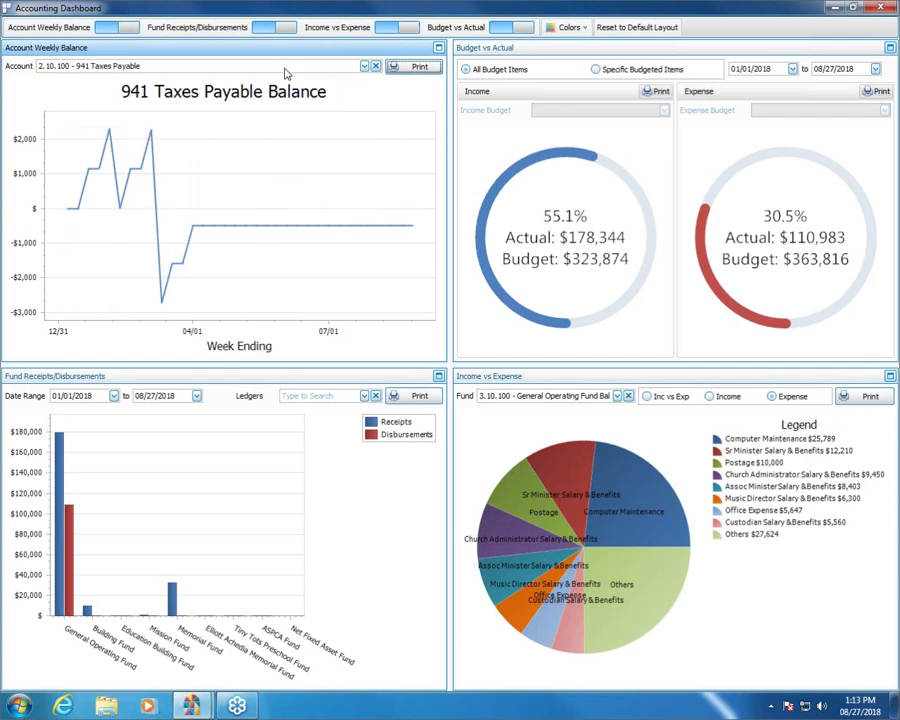
# Print-preview the 941 Taxes Payable weekly balance graph, close the preview, and clear the account choice
pyautogui.click(415, 70)
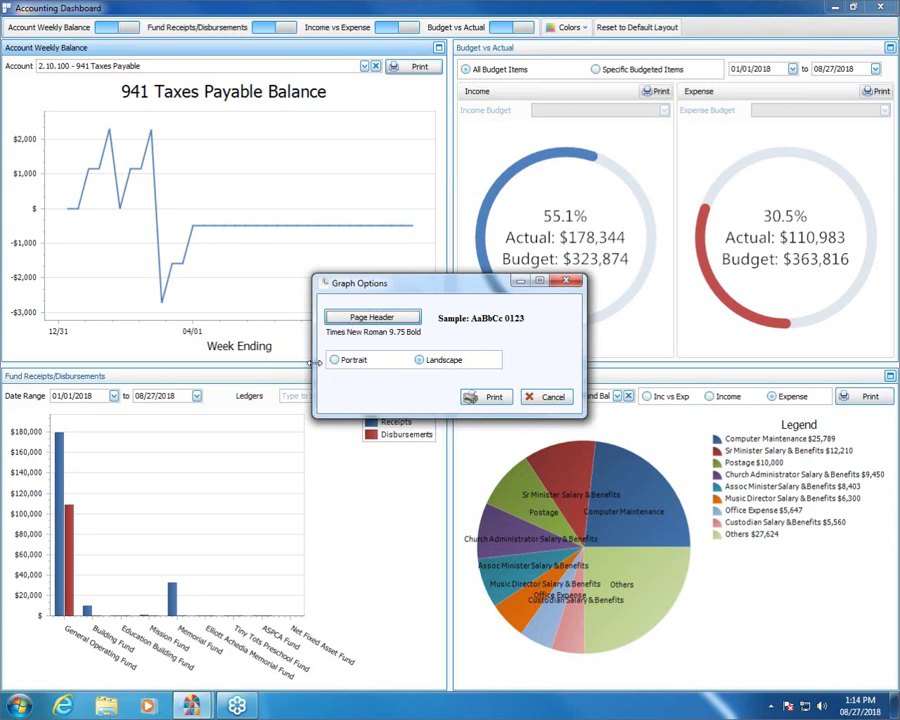
pyautogui.click(486, 401)
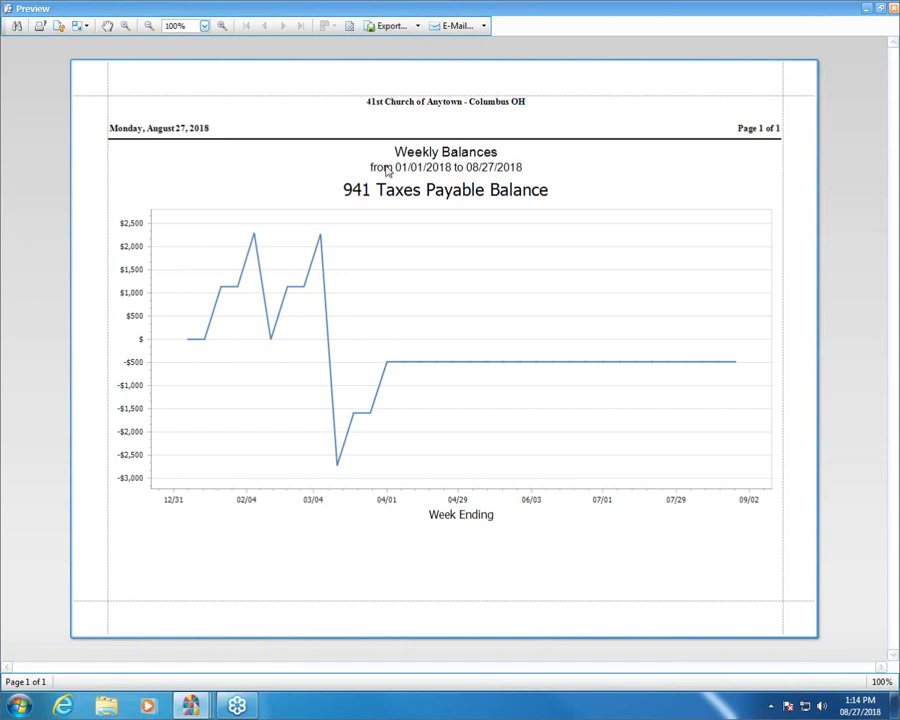
pyautogui.click(886, 9)
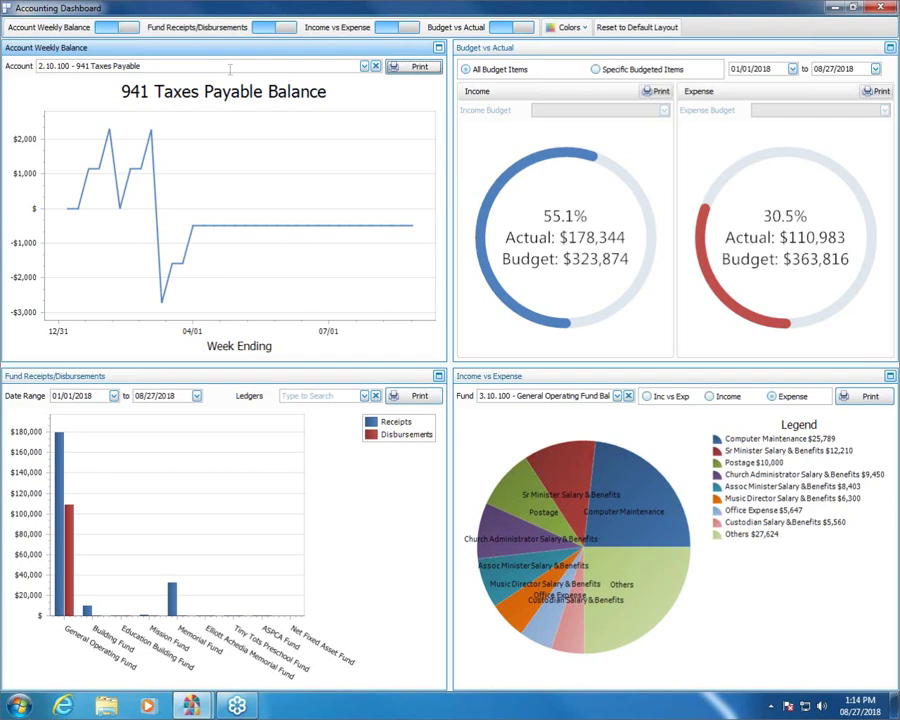
pyautogui.click(297, 69)
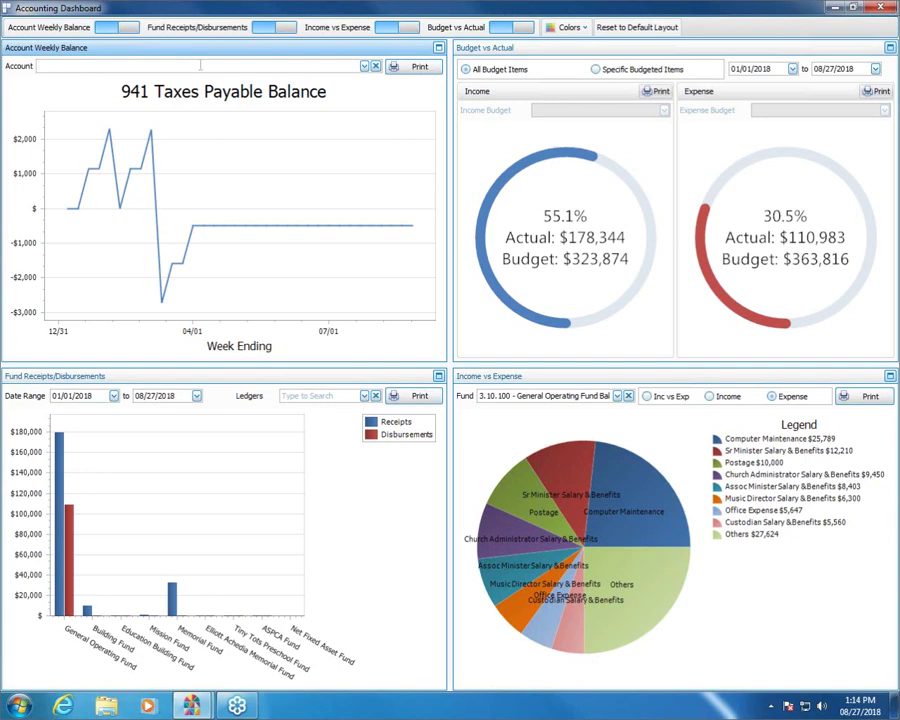
pyautogui.click(364, 66)
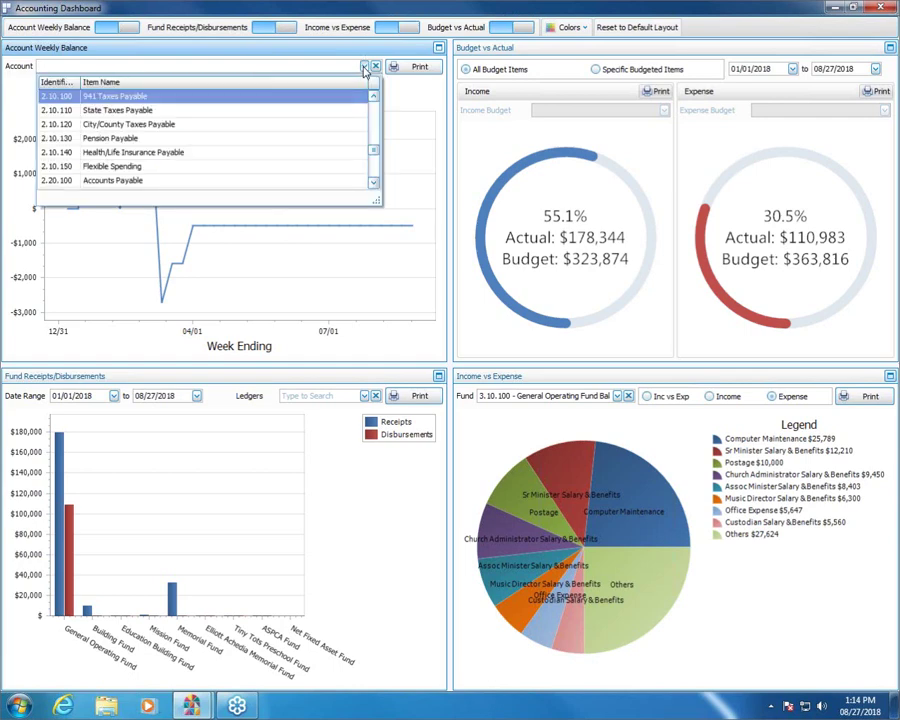
pyautogui.scroll(5, 371, 119)
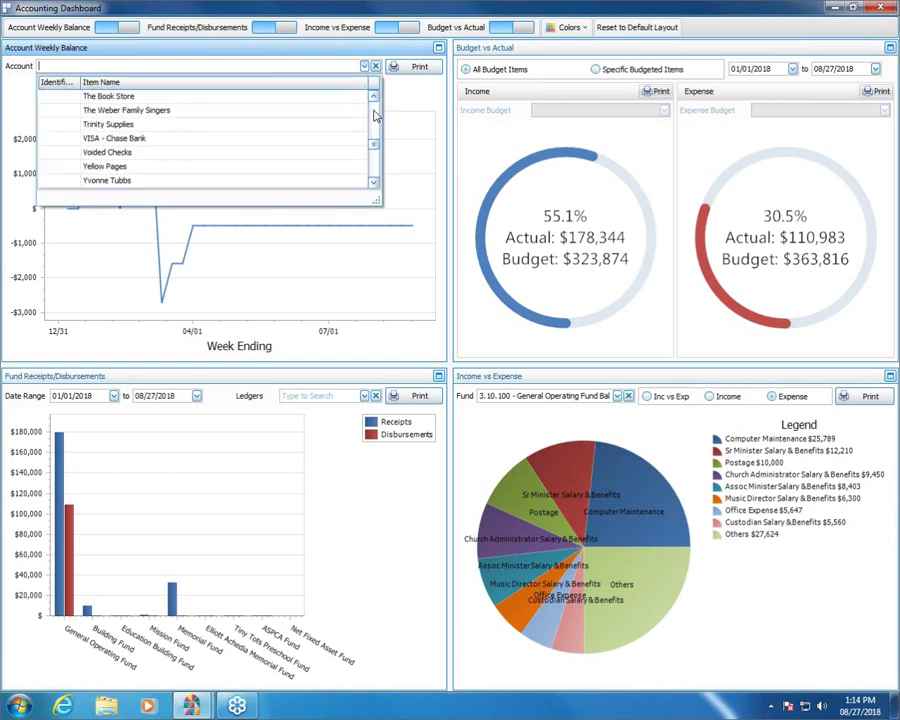
pyautogui.moveTo(380, 112)
pyautogui.mouseDown()
pyautogui.moveTo(382, 176)
pyautogui.moveTo(378, 86)
pyautogui.moveTo(376, 100)
pyautogui.mouseUp()
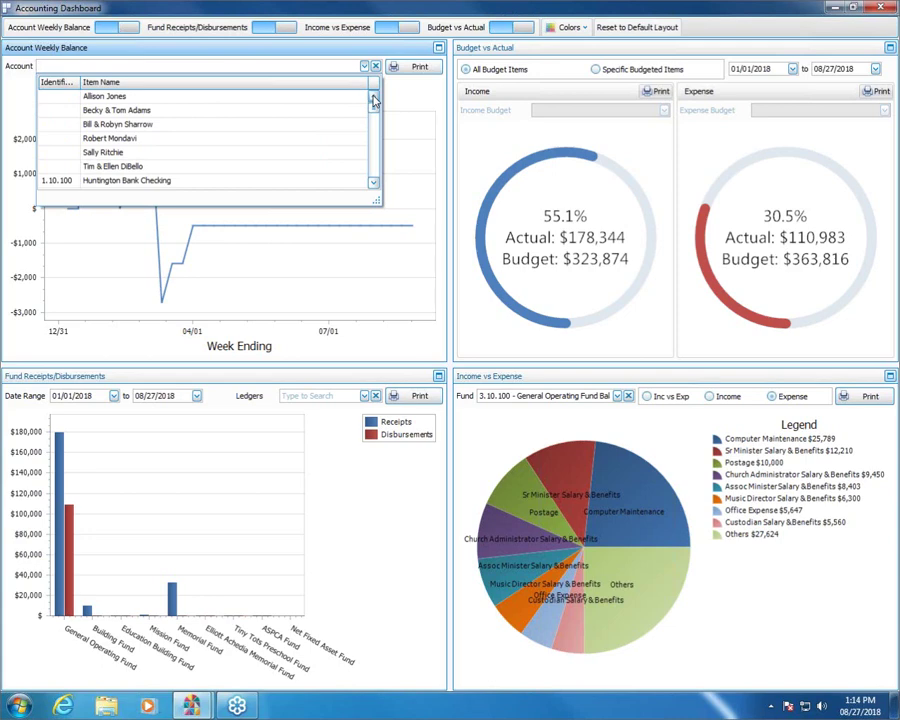
pyautogui.moveTo(375, 104)
pyautogui.mouseDown()
pyautogui.moveTo(382, 184)
pyautogui.moveTo(380, 96)
pyautogui.mouseUp()
# Set the Budget vs Actual end date to June 30, 2018
pyautogui.click(876, 68)
pyautogui.click(768, 96)
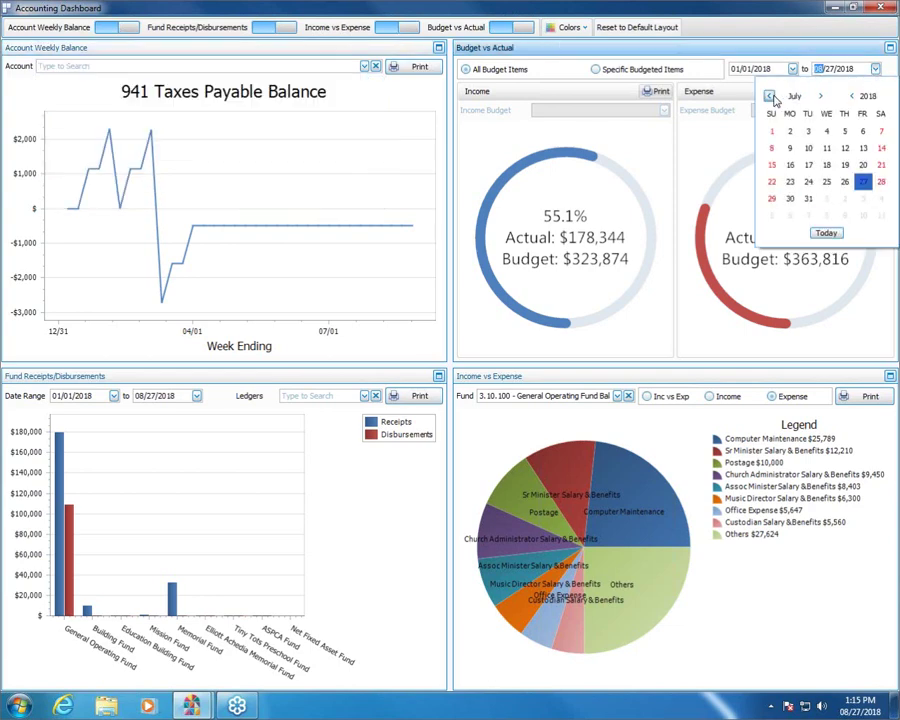
pyautogui.click(768, 96)
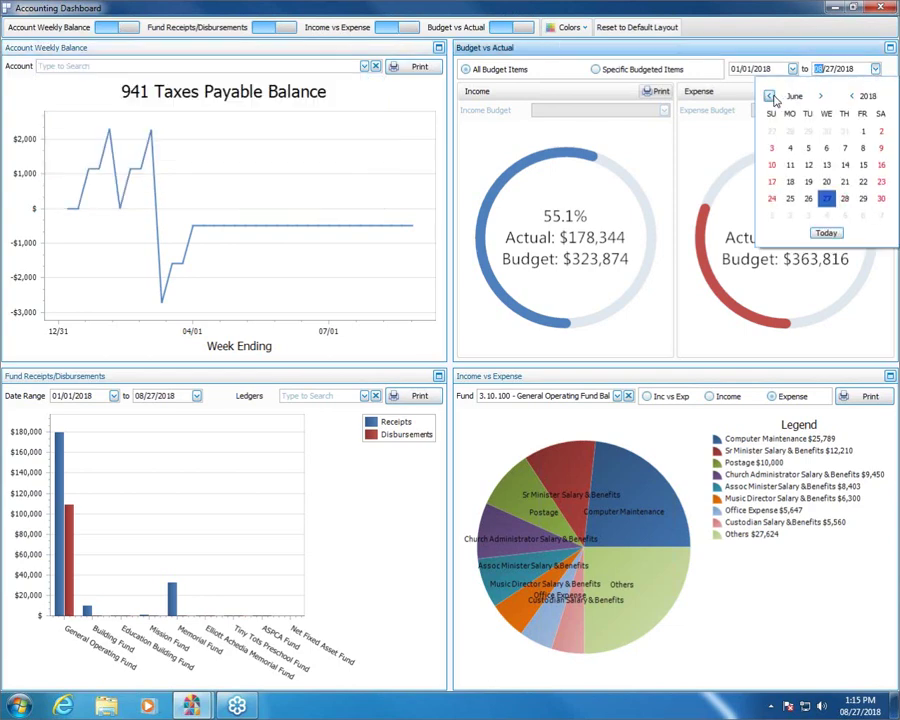
pyautogui.click(880, 200)
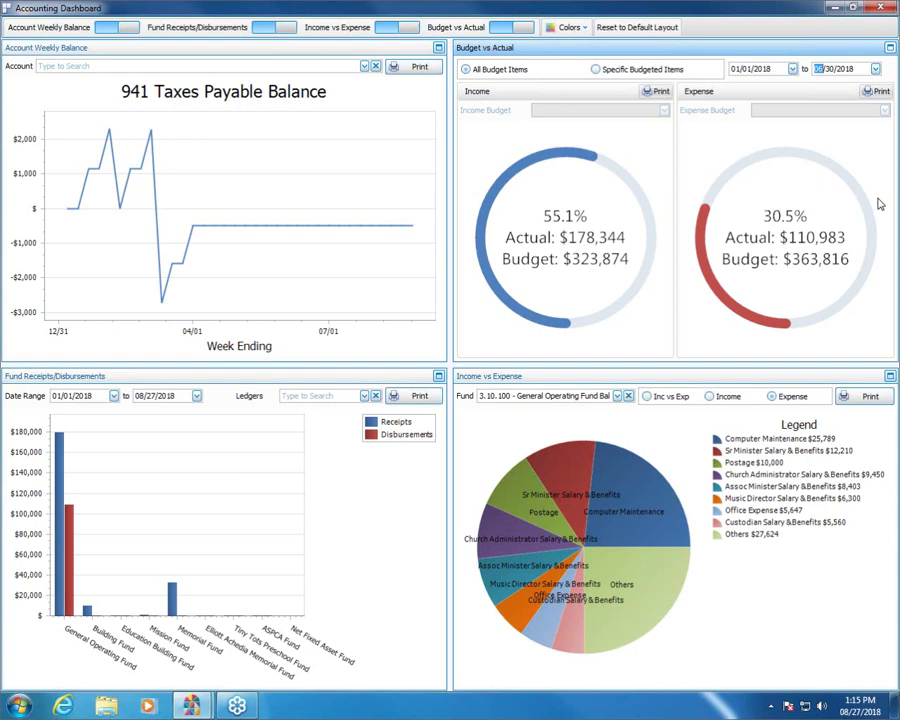
# Print the income budget gauge and close the print preview
pyautogui.click(659, 92)
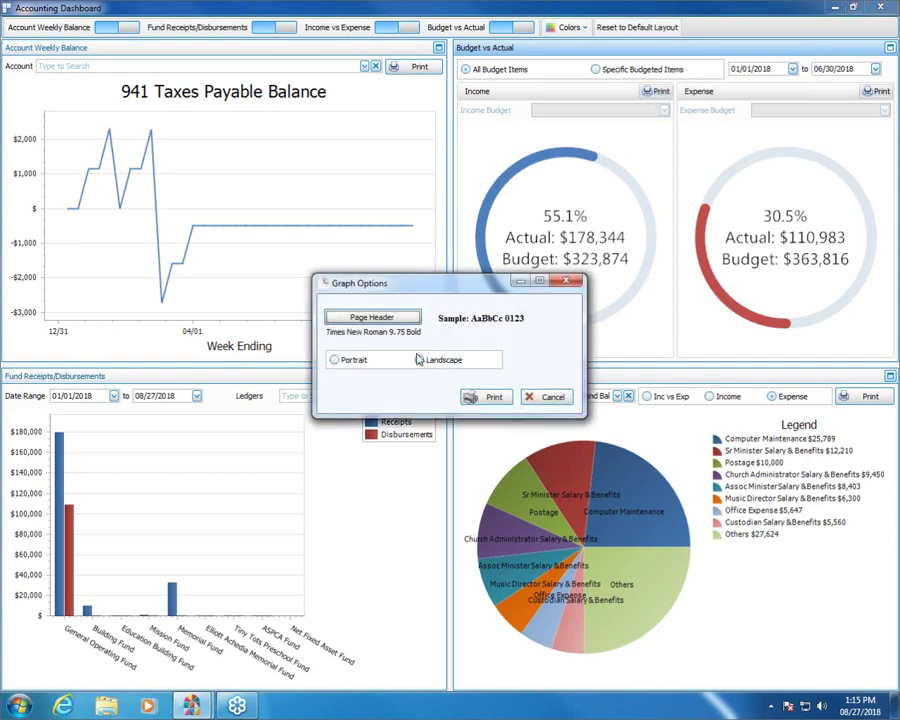
pyautogui.click(492, 397)
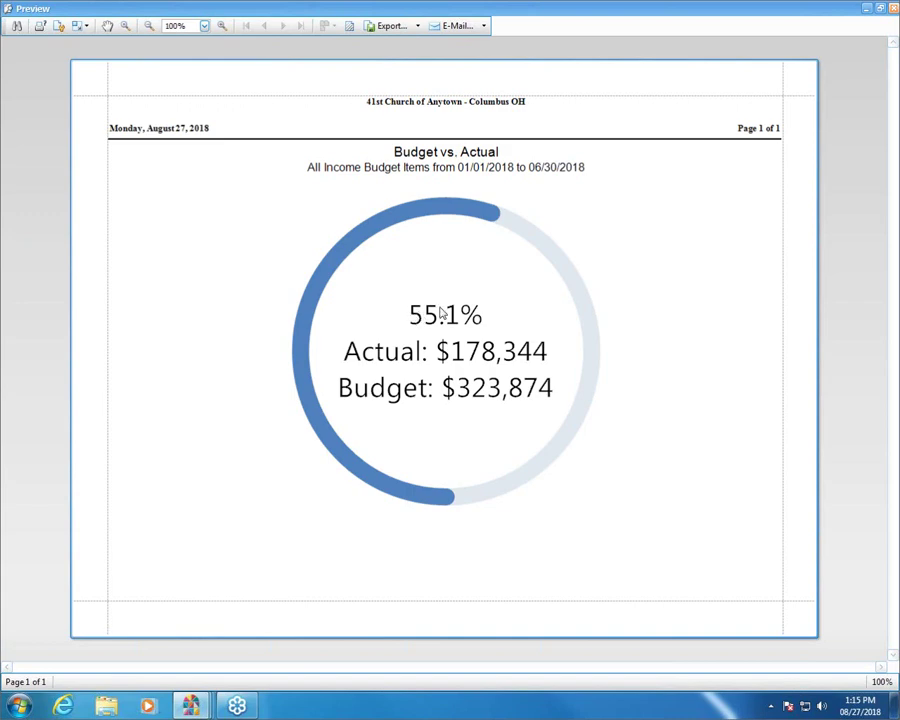
pyautogui.click(893, 8)
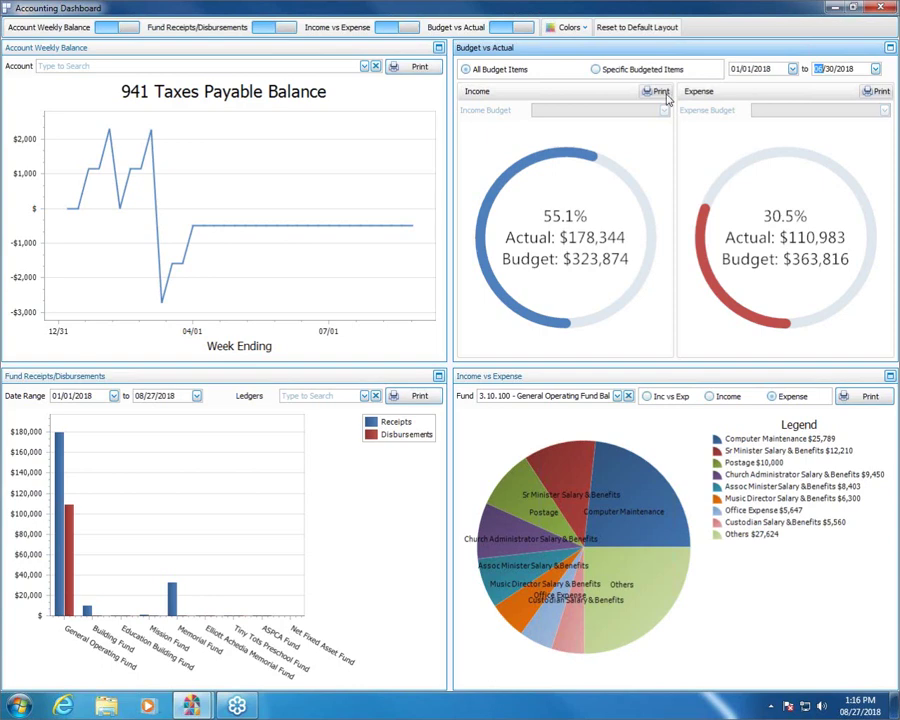
# Compare specific budget items: General Tithes & Offerings for income and Sr Minister Salary for expense
pyautogui.click(596, 70)
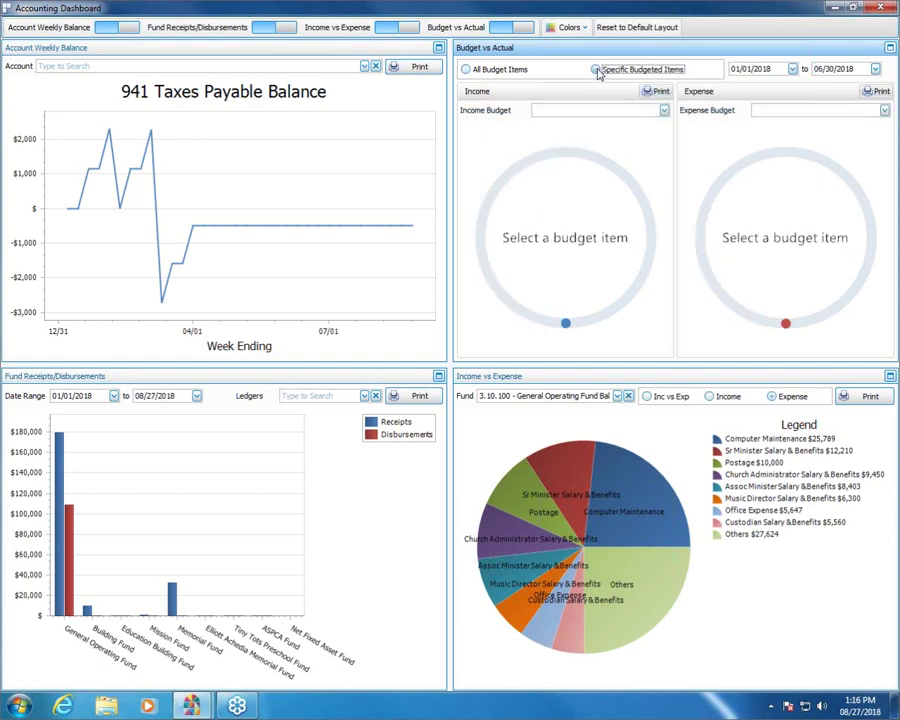
pyautogui.click(664, 110)
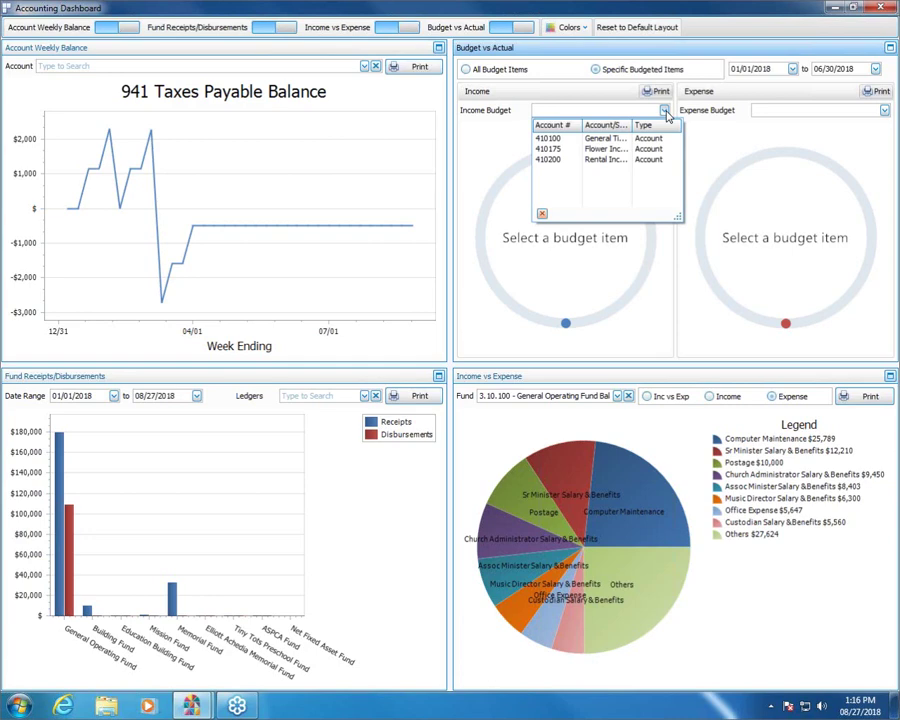
pyautogui.click(570, 139)
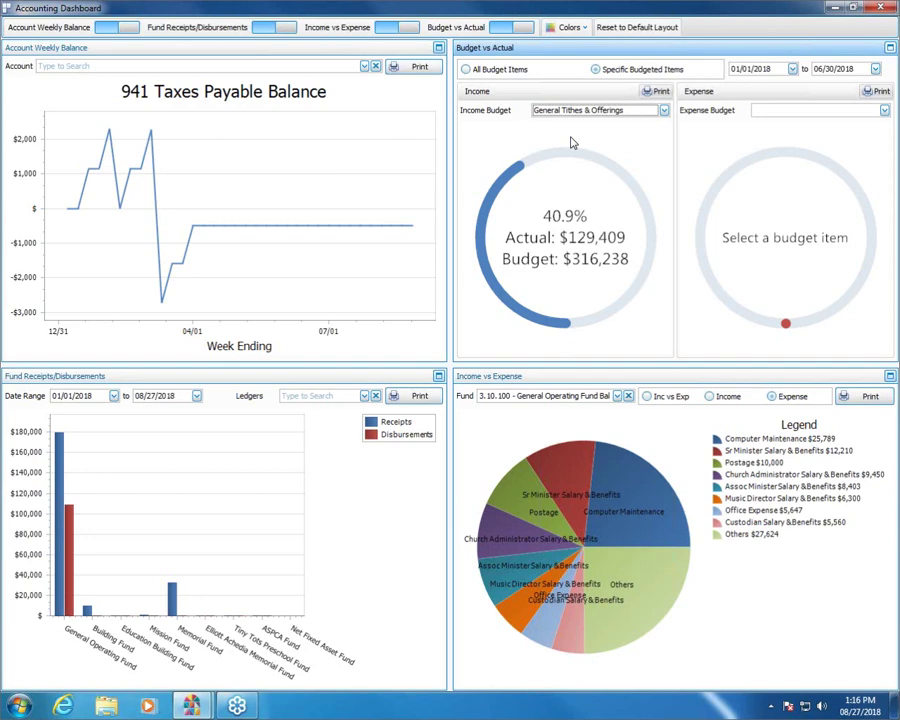
pyautogui.click(872, 110)
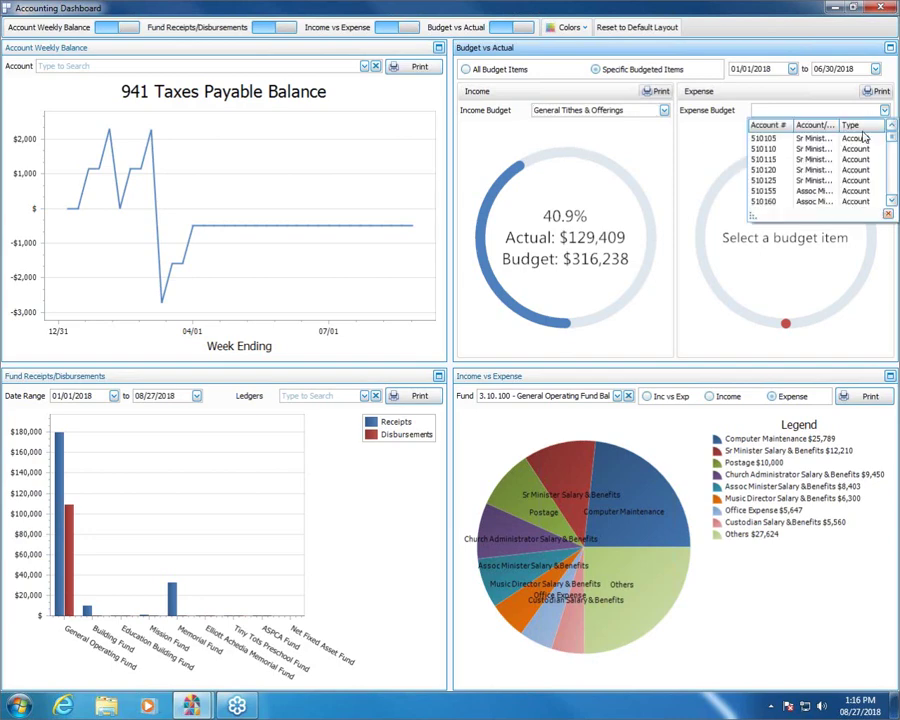
pyautogui.click(800, 148)
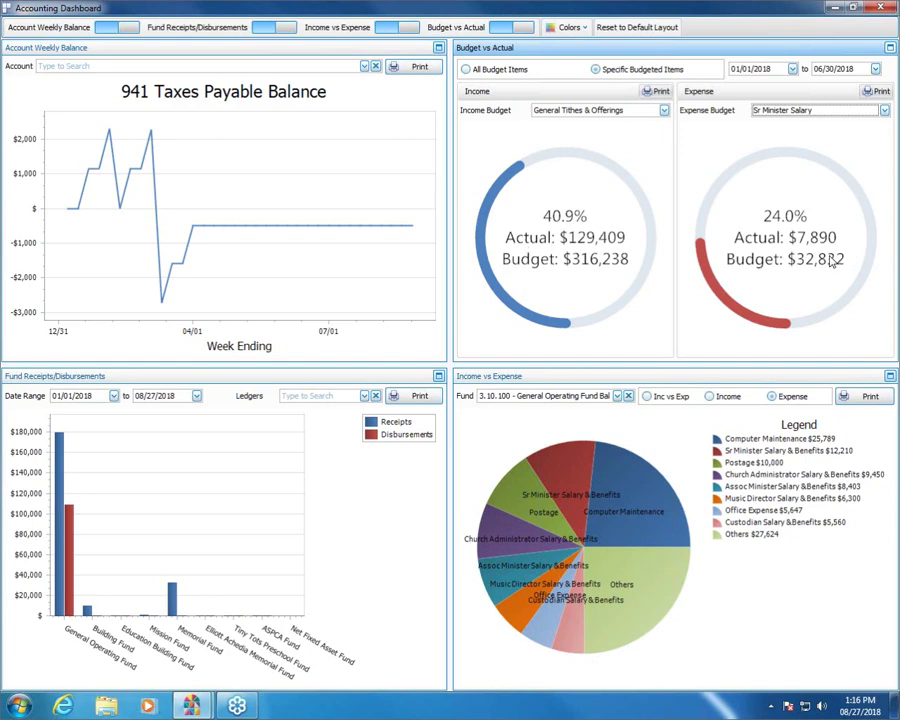
pyautogui.click(885, 112)
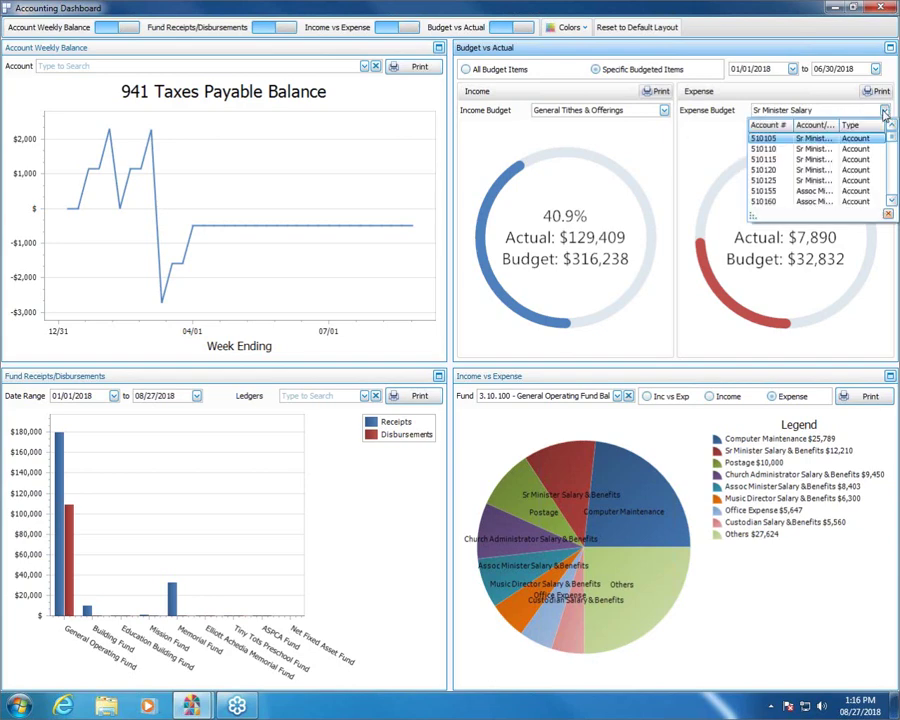
pyautogui.click(884, 114)
pyautogui.click(664, 110)
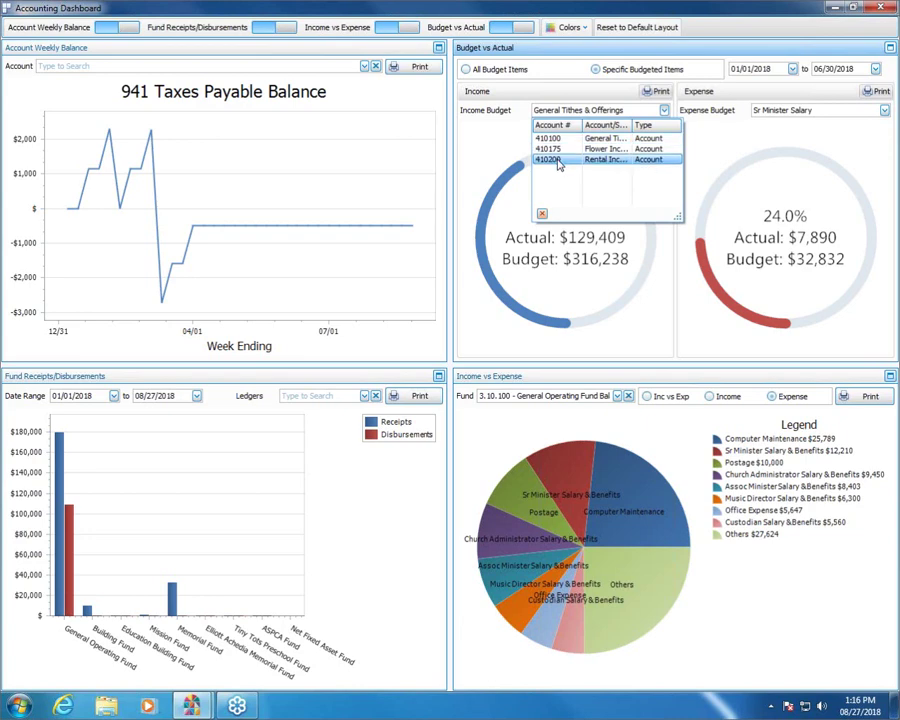
pyautogui.click(479, 151)
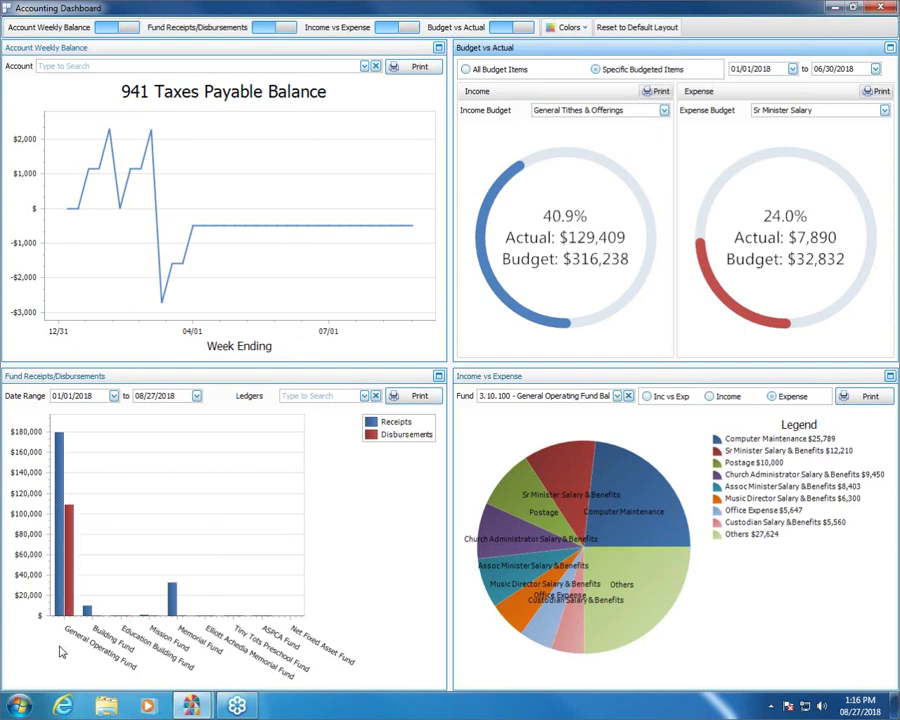
# Print the Fund Receipts/Disbursements bar chart and close its preview
pyautogui.click(412, 396)
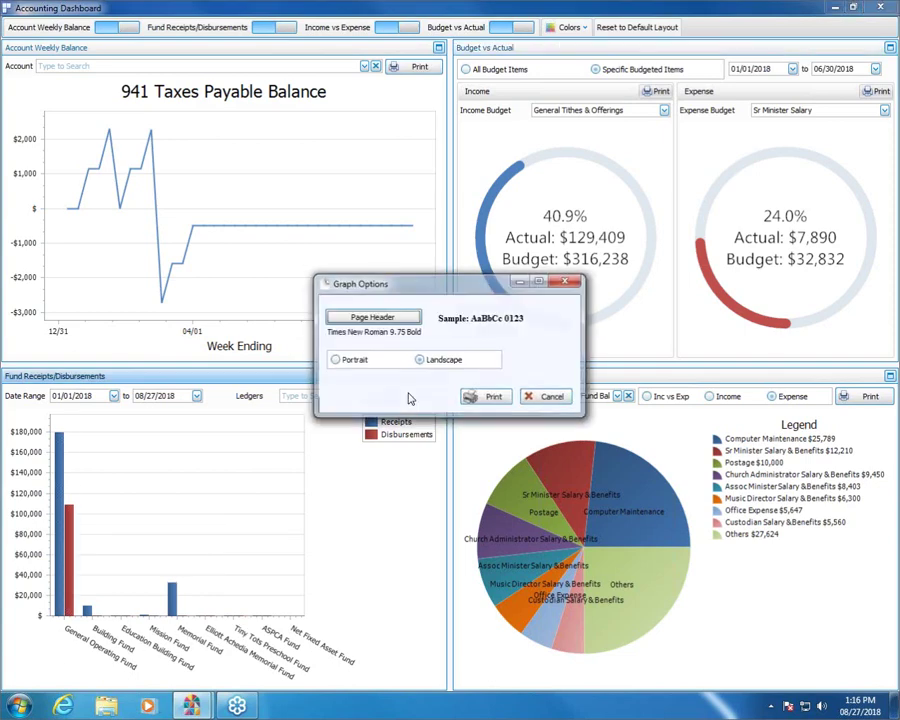
pyautogui.click(472, 397)
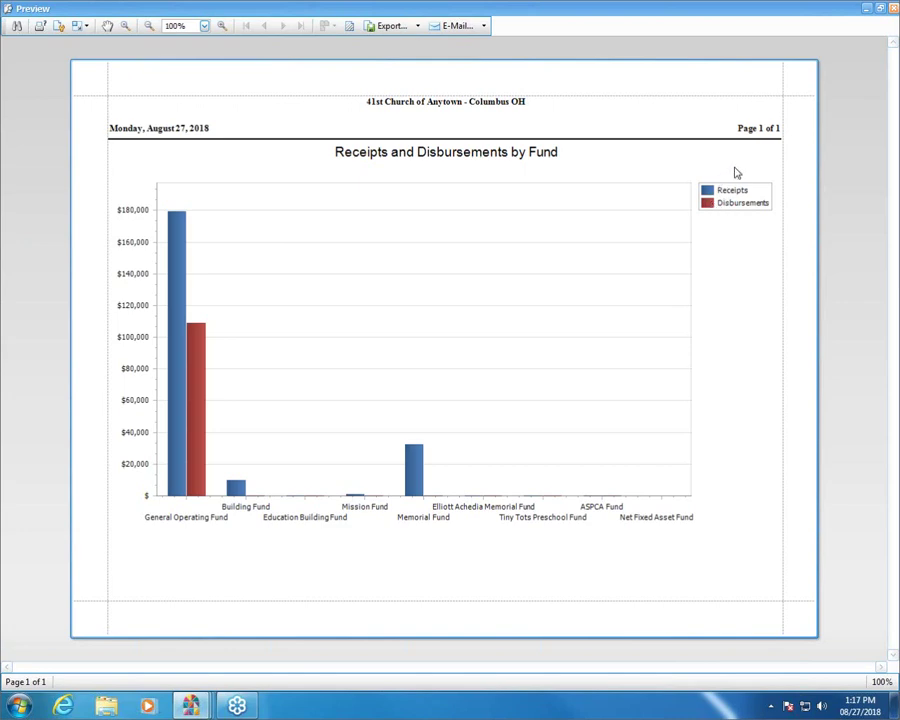
pyautogui.click(893, 8)
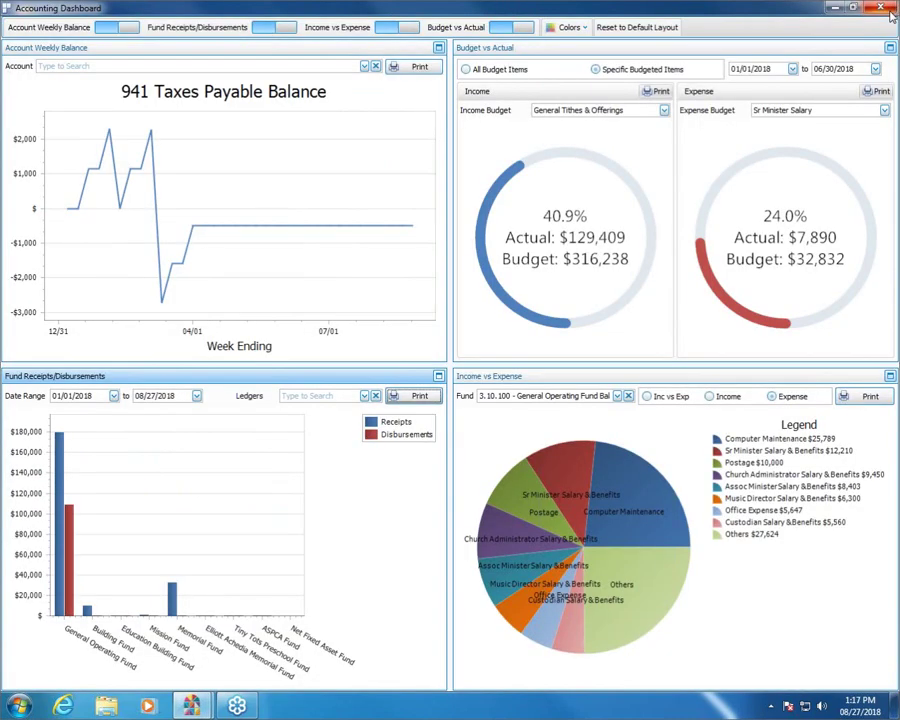
pyautogui.click(364, 396)
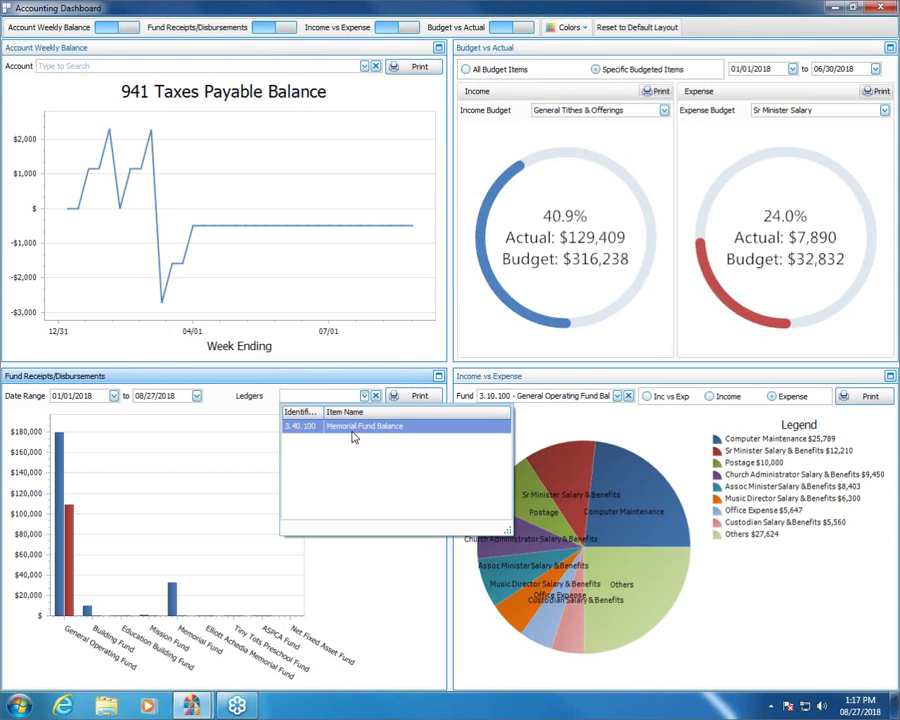
pyautogui.click(350, 558)
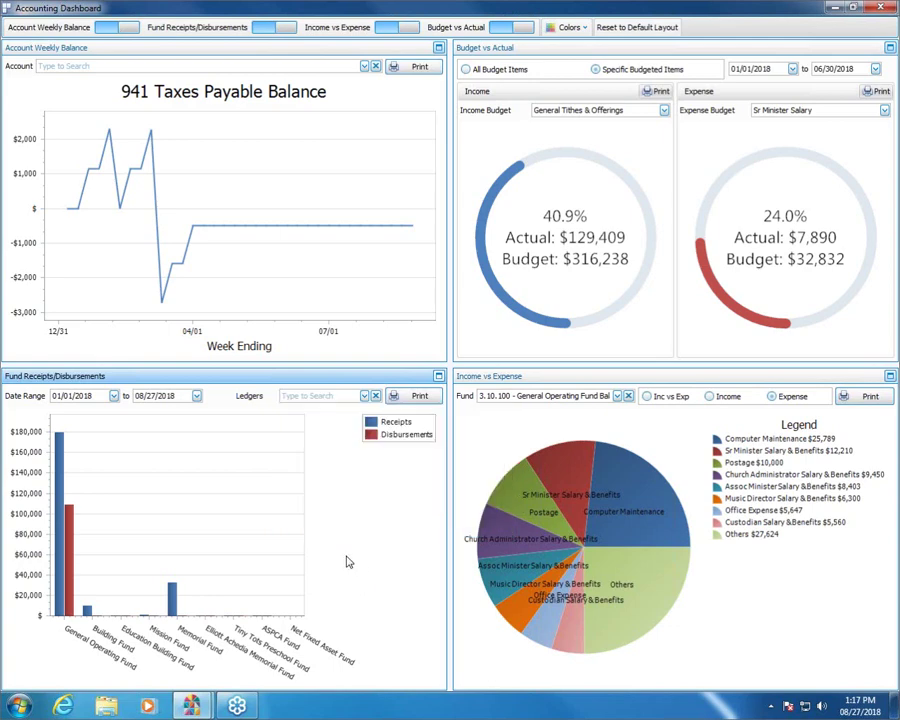
pyautogui.click(352, 398)
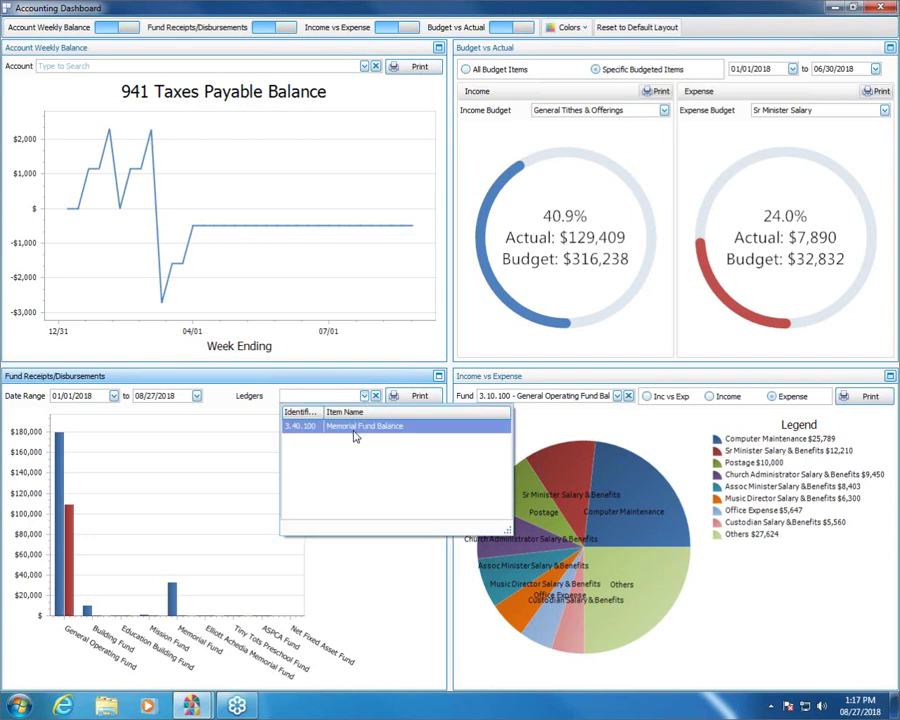
pyautogui.click(361, 611)
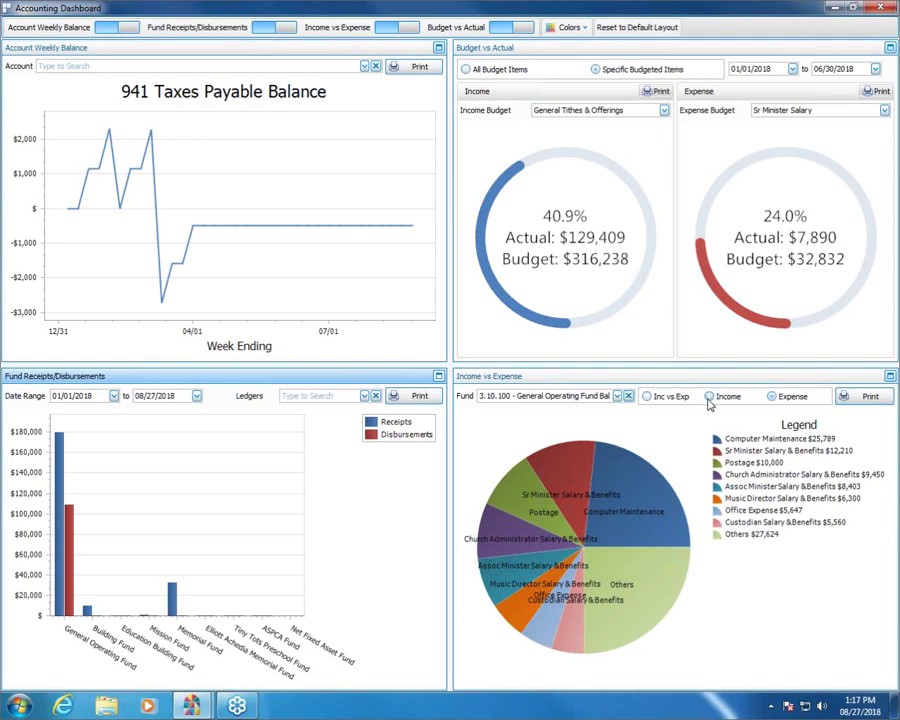
# Print the Income vs Expense pie ($179,474 vs $108,794), then switch the pie back to Expense
pyautogui.click(648, 396)
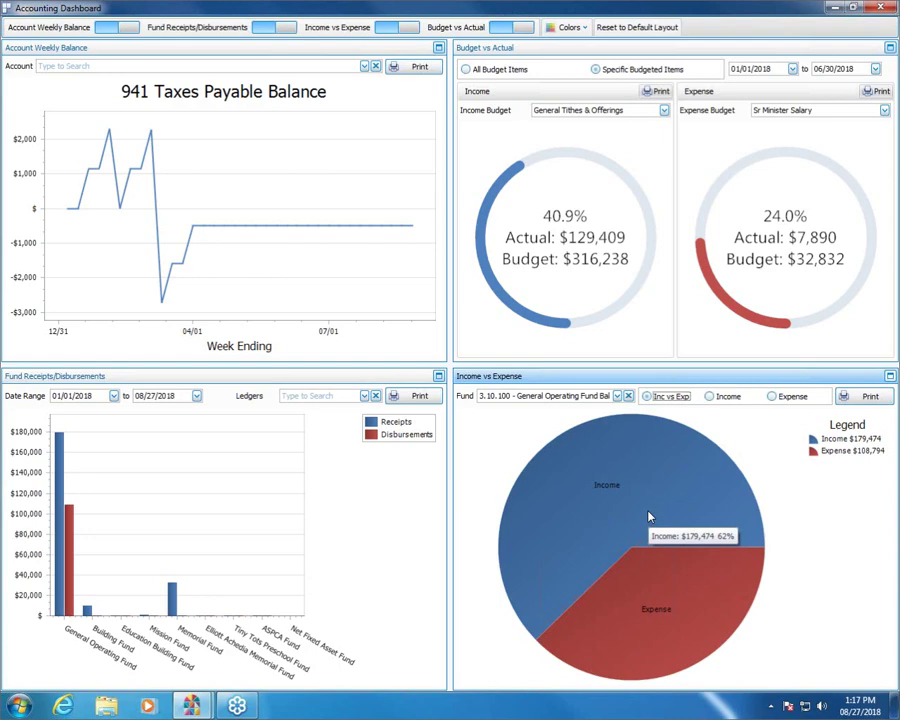
pyautogui.click(860, 398)
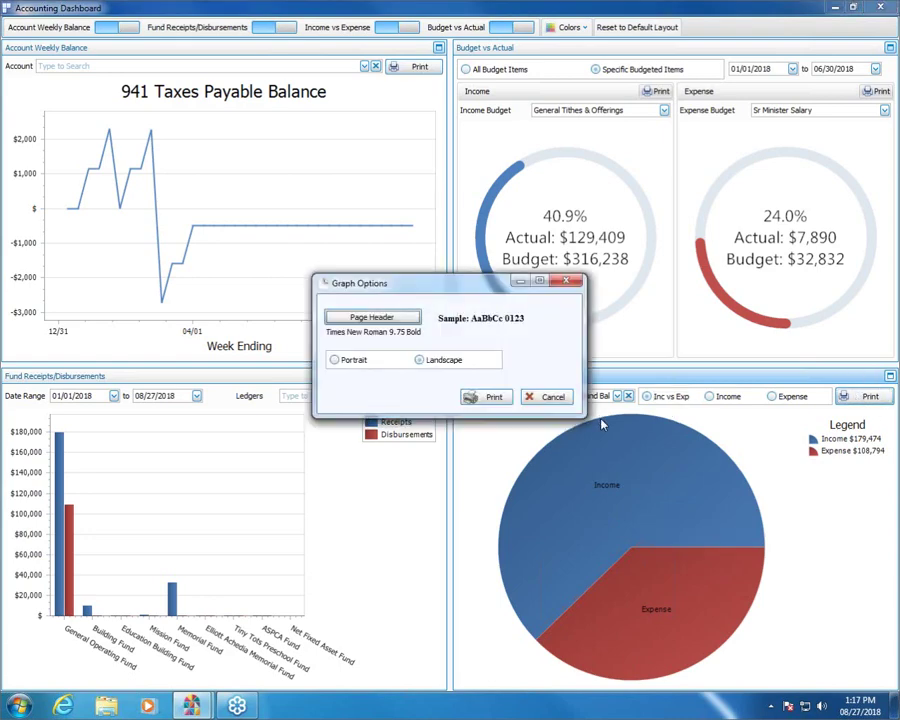
pyautogui.click(489, 398)
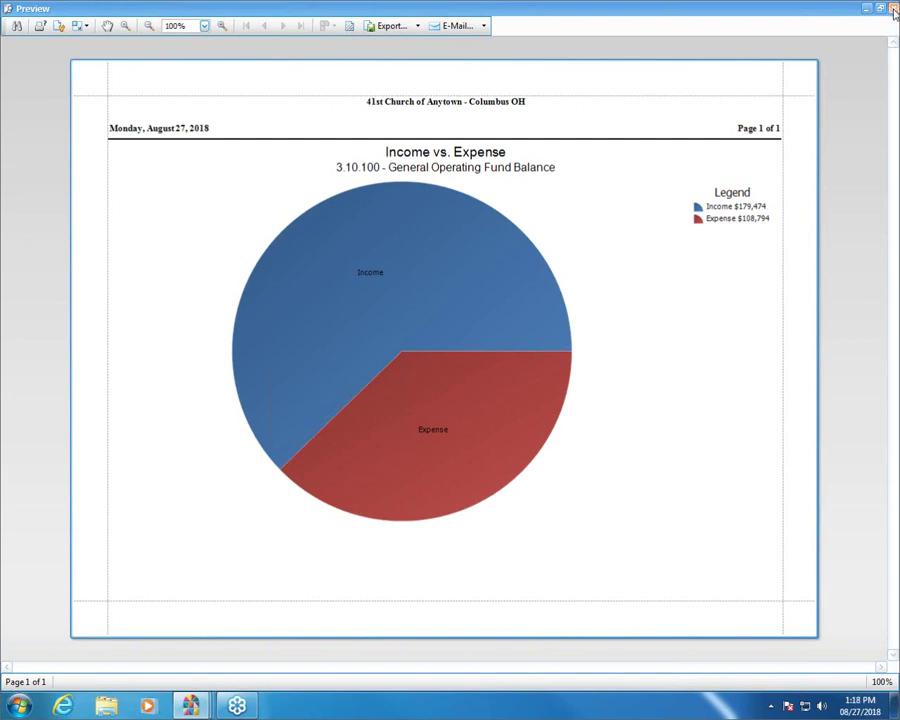
pyautogui.click(893, 9)
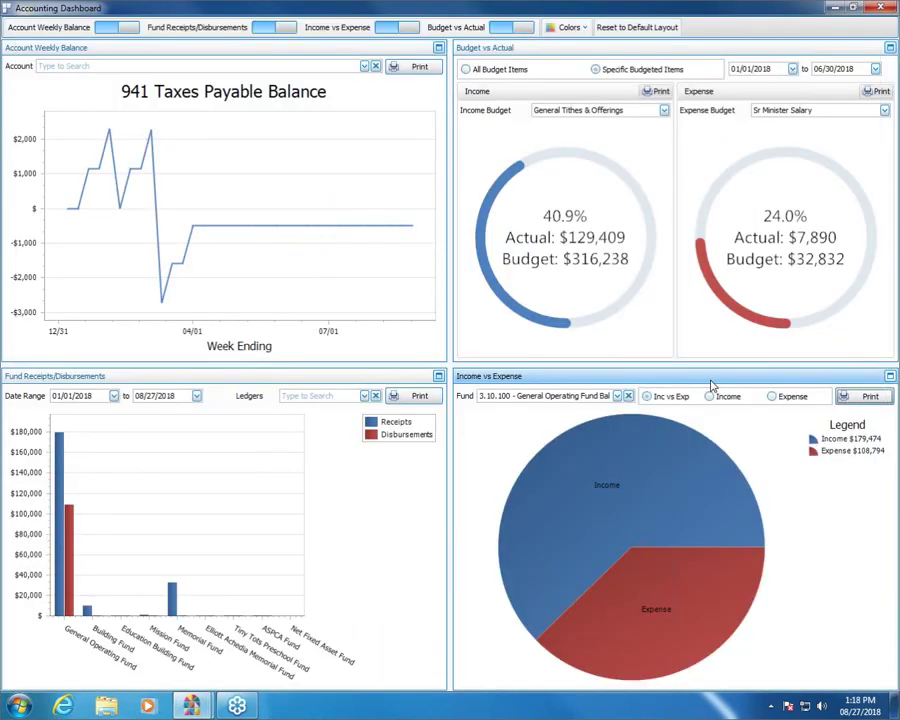
pyautogui.click(772, 397)
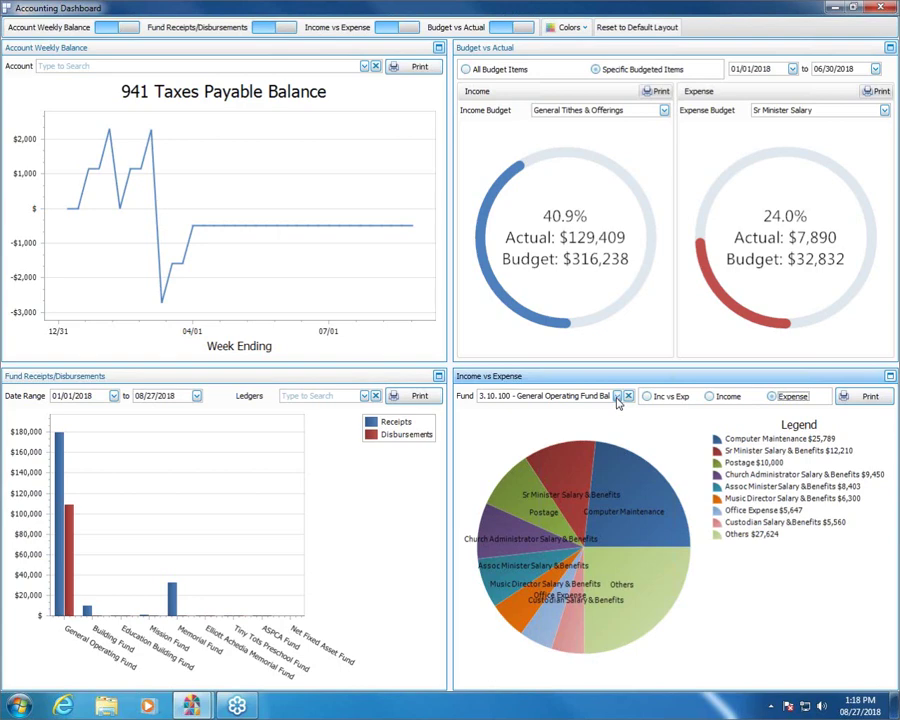
# Print the Expense Distribution pie for 3.10.100 General Operating Fund Balance and close the preview
pyautogui.click(866, 396)
pyautogui.click(493, 398)
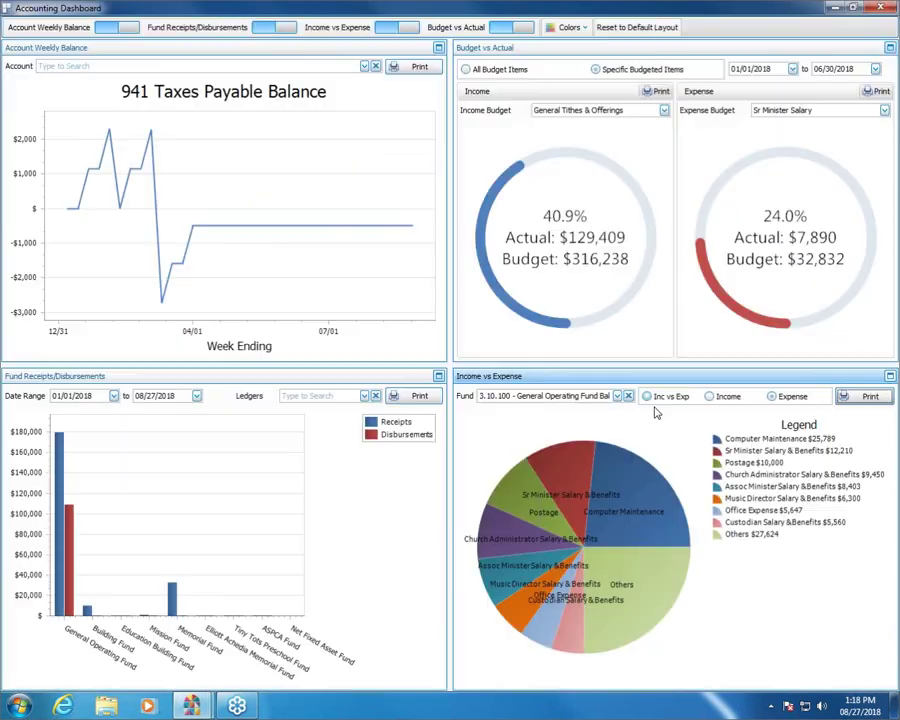
pyautogui.click(893, 8)
# Switch the pie to Income categories and print the Income Distribution chart
pyautogui.click(709, 397)
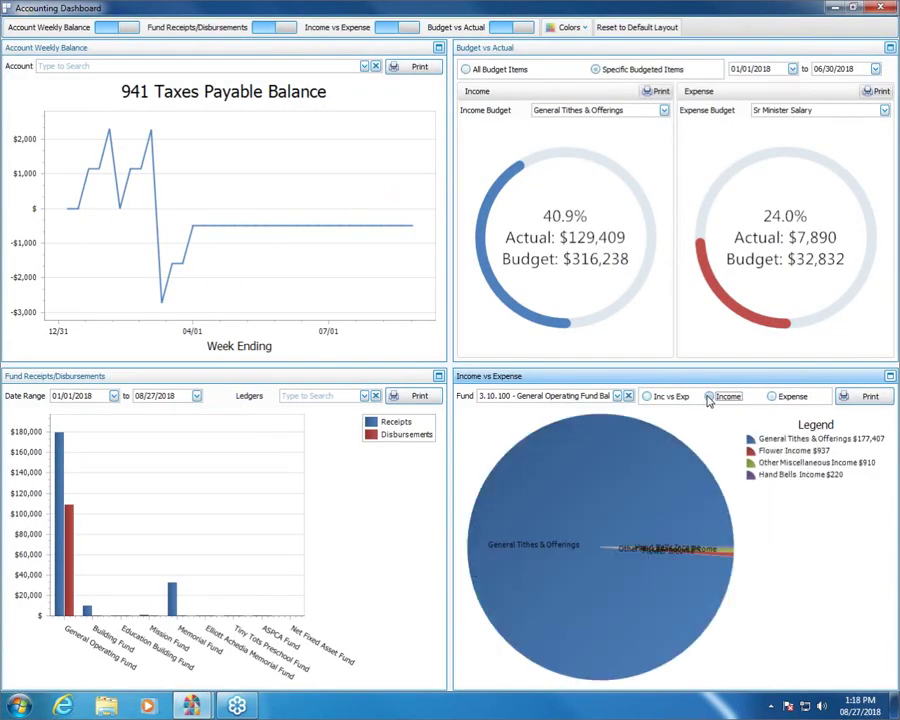
pyautogui.click(863, 397)
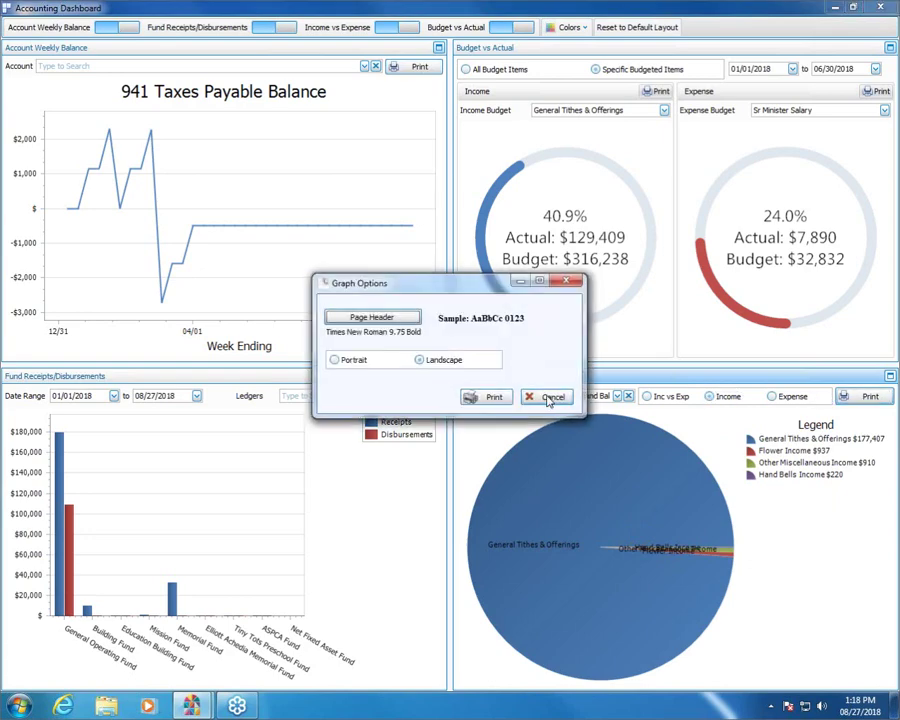
pyautogui.click(493, 399)
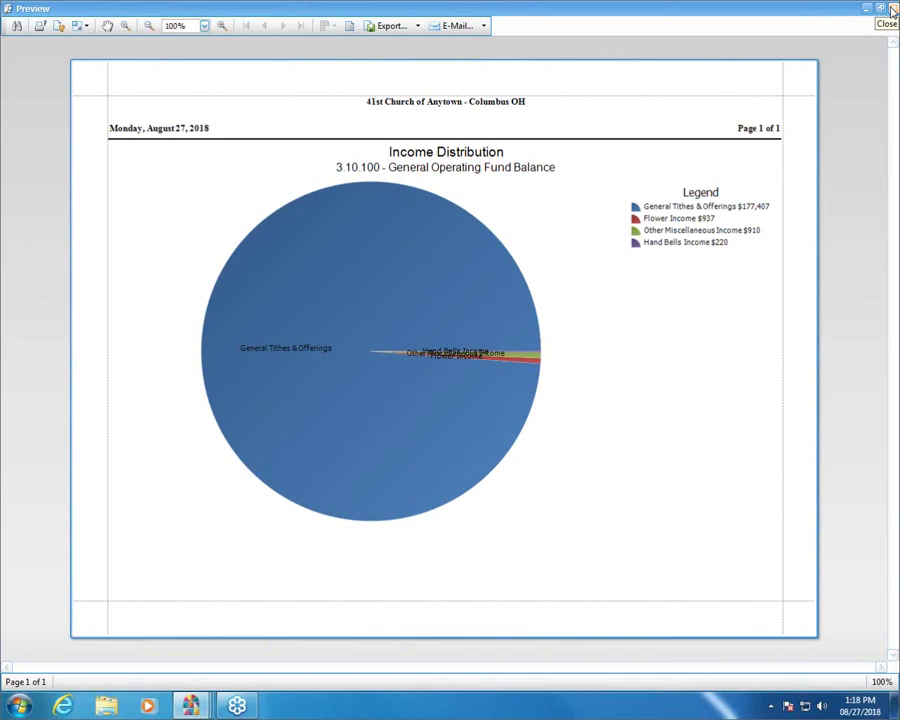
pyautogui.click(893, 10)
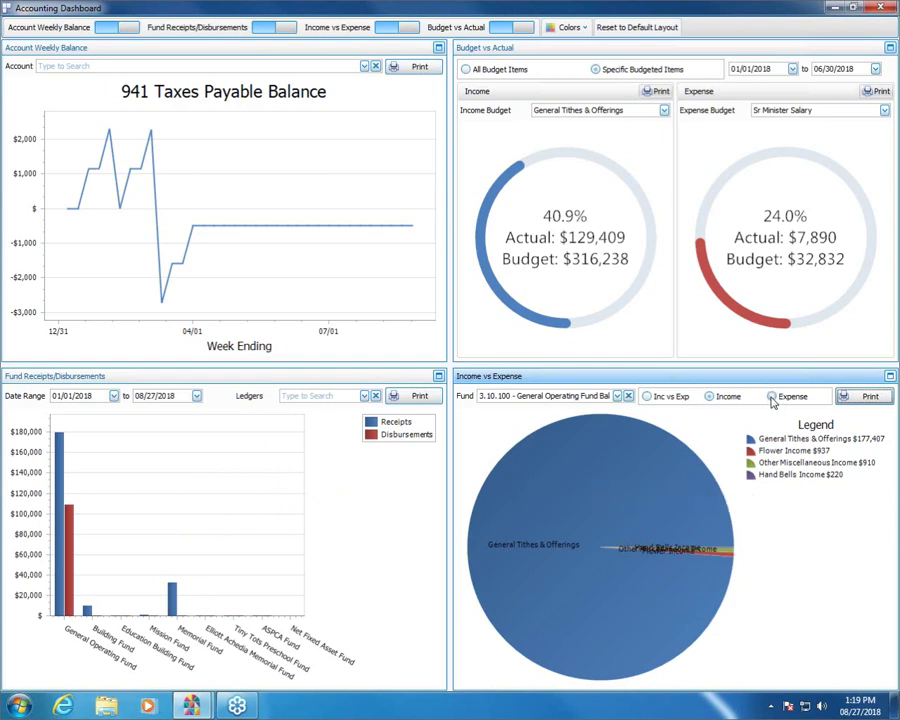
# Switch the pie to Expense and print the Expense Distribution chart again
pyautogui.click(772, 397)
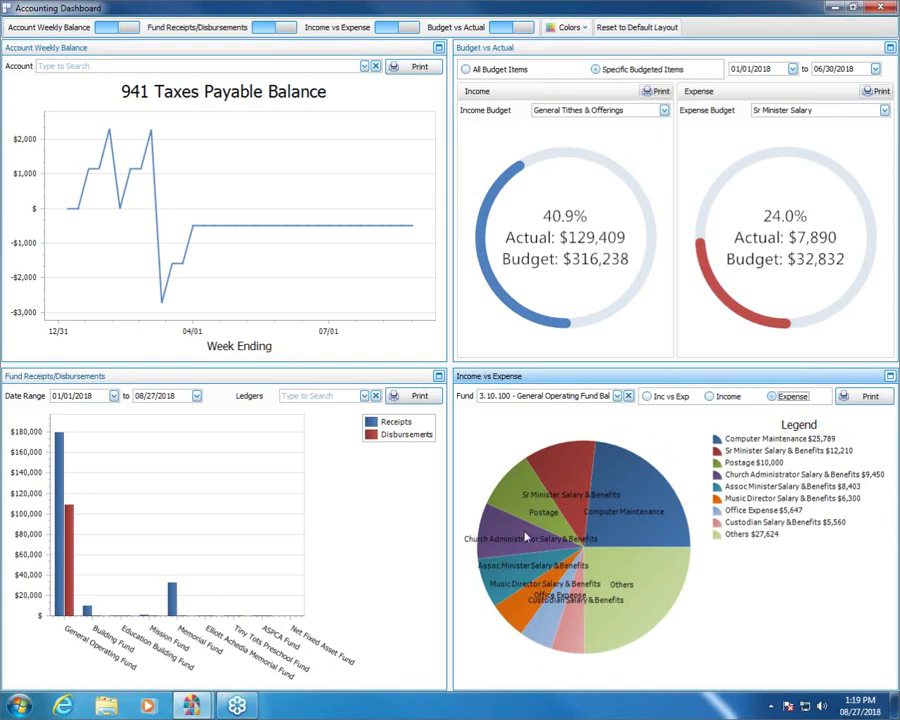
pyautogui.click(862, 396)
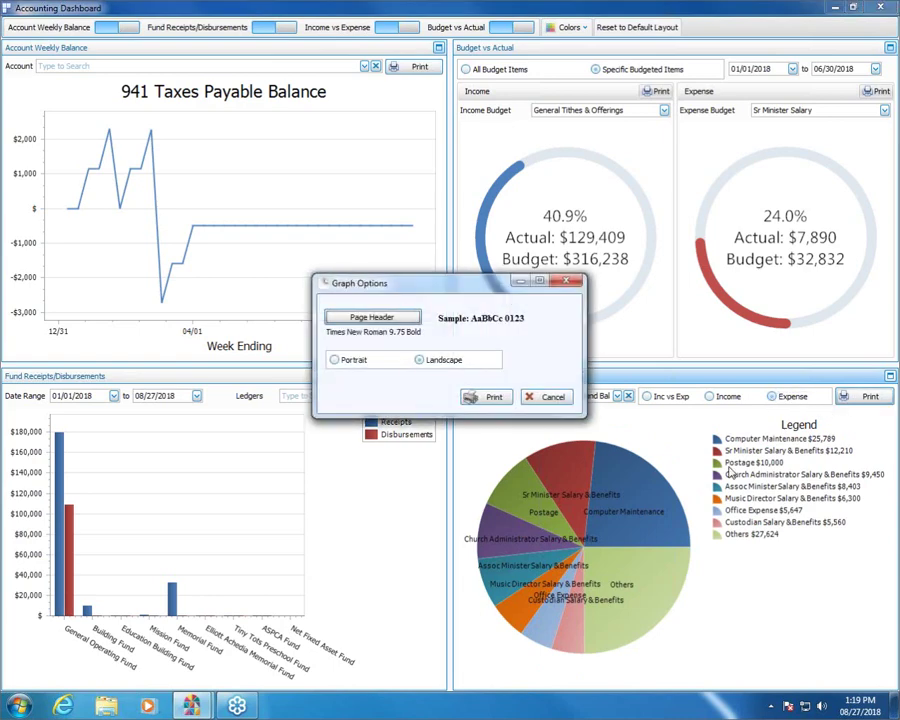
pyautogui.click(489, 397)
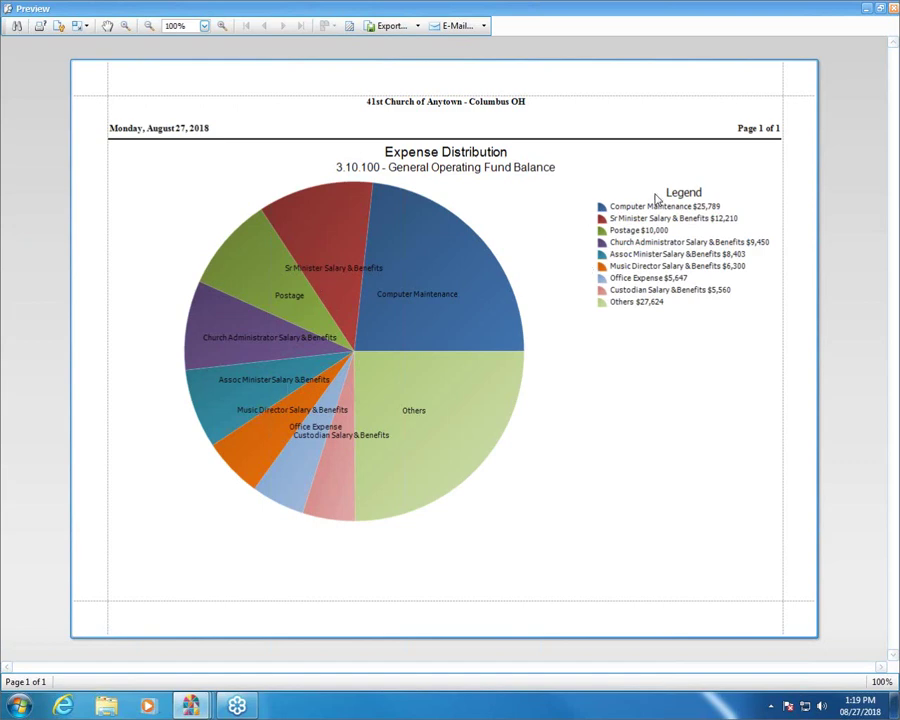
pyautogui.click(880, 8)
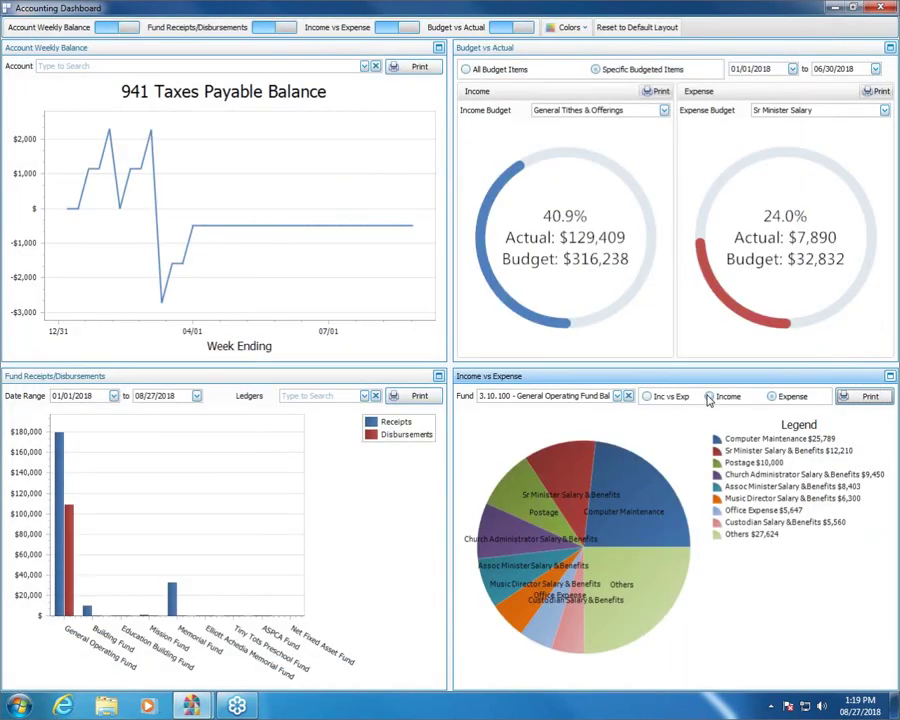
# Switch the pie to Income and print the Income Distribution chart again
pyautogui.click(710, 396)
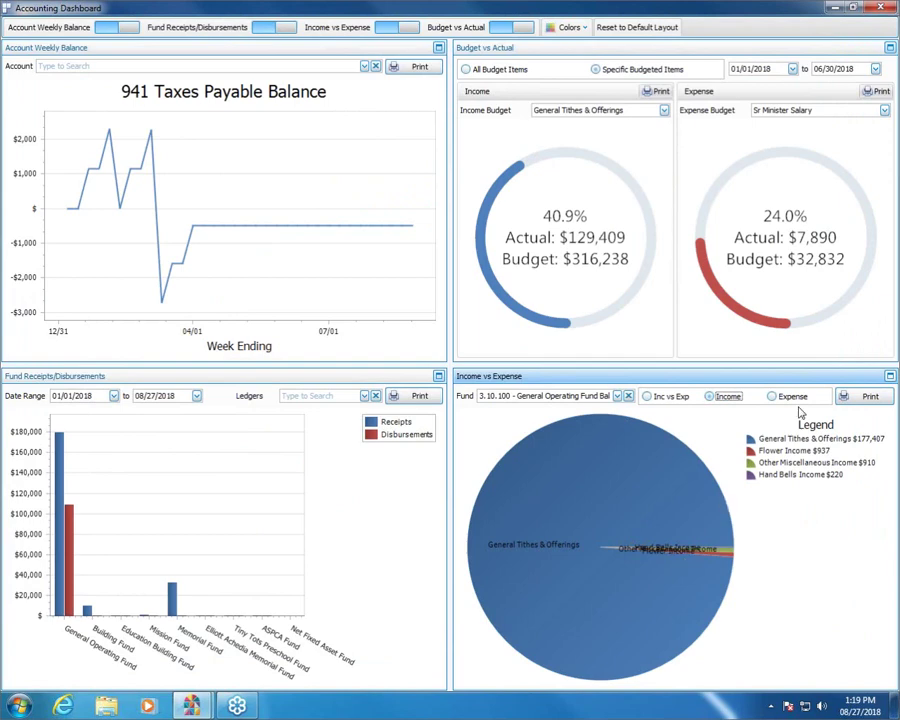
pyautogui.click(866, 396)
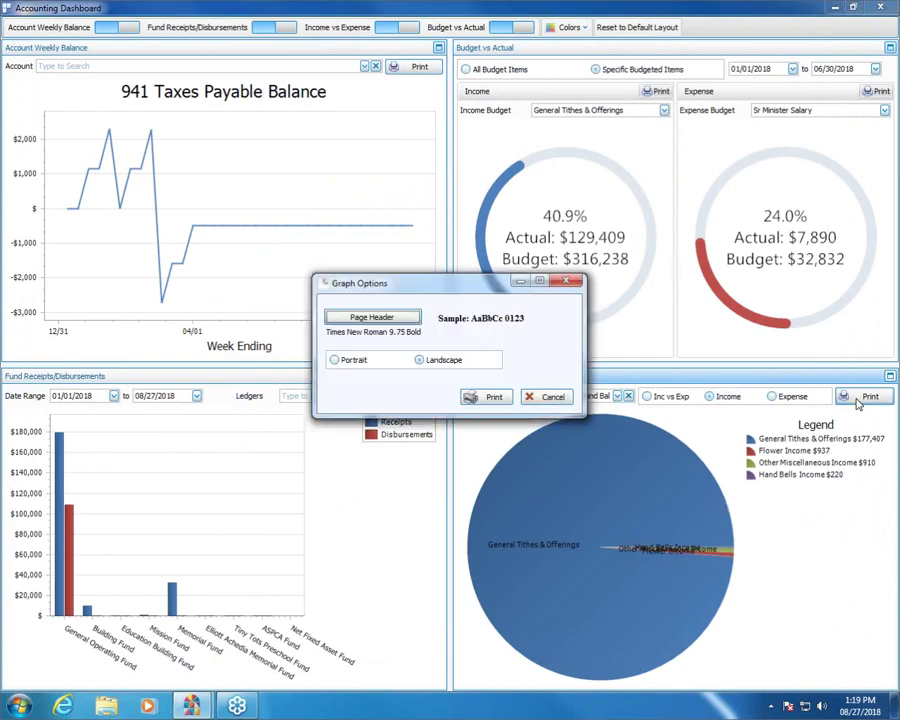
pyautogui.click(505, 402)
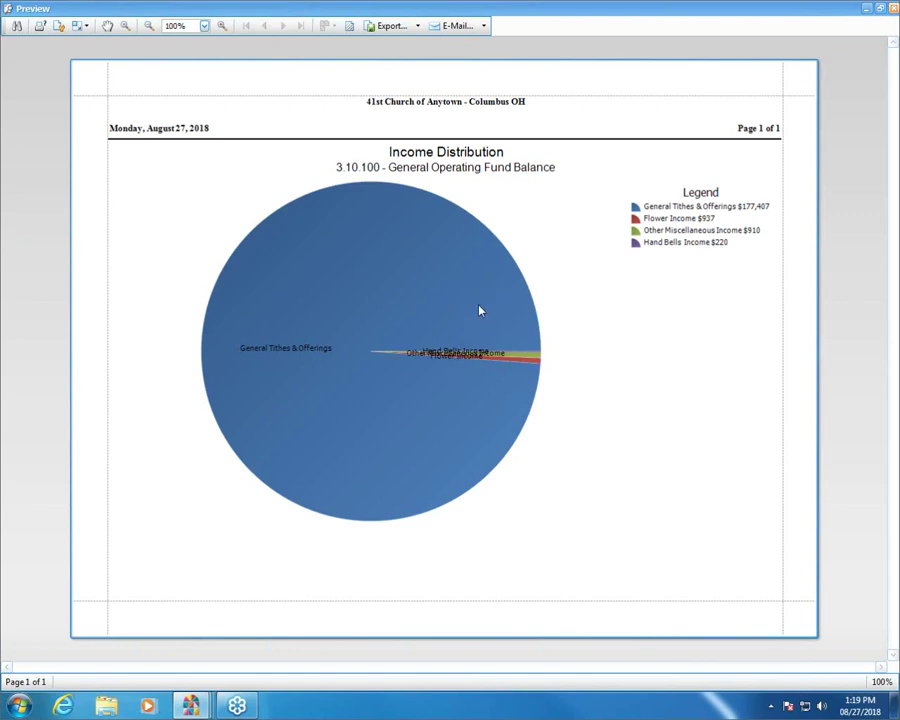
pyautogui.click(889, 8)
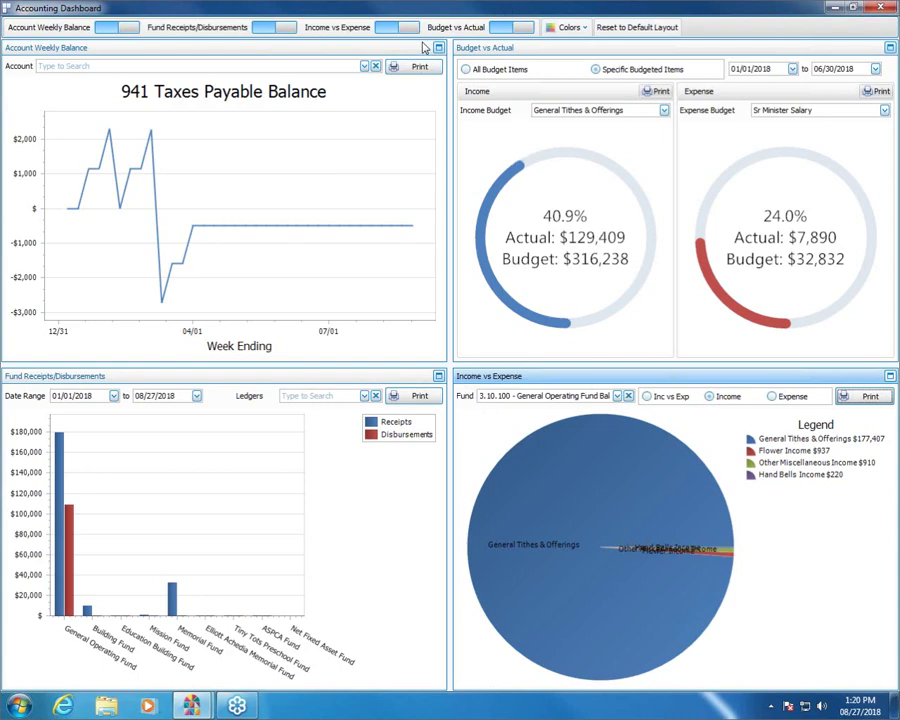
# Pick 3.10.100 General Operating Fund Balance from the Account list, replacing 941 Taxes Payable
pyautogui.click(364, 66)
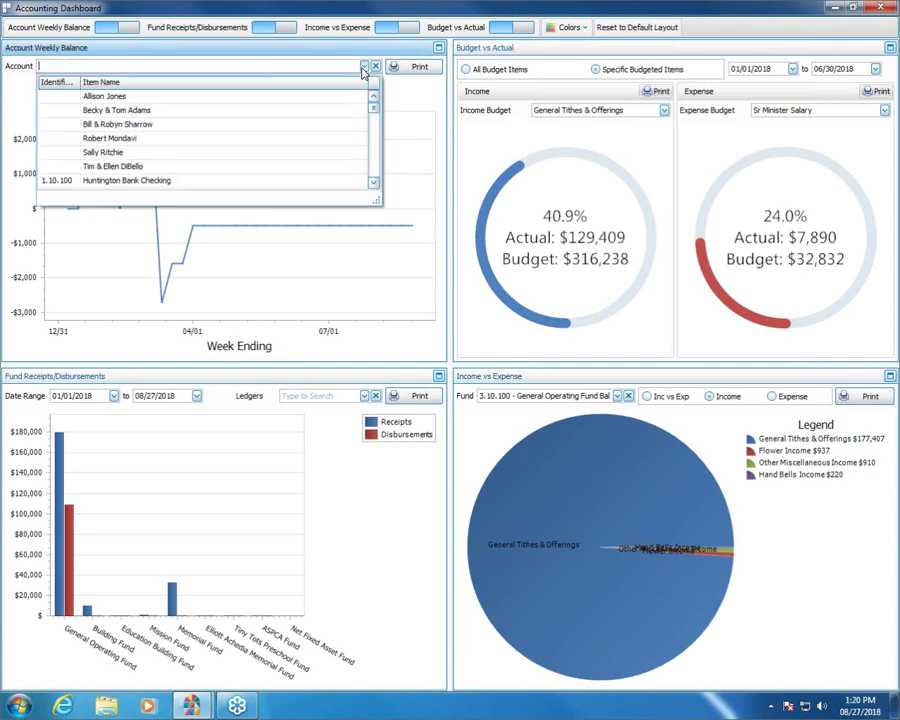
pyautogui.click(376, 122)
pyautogui.click(377, 156)
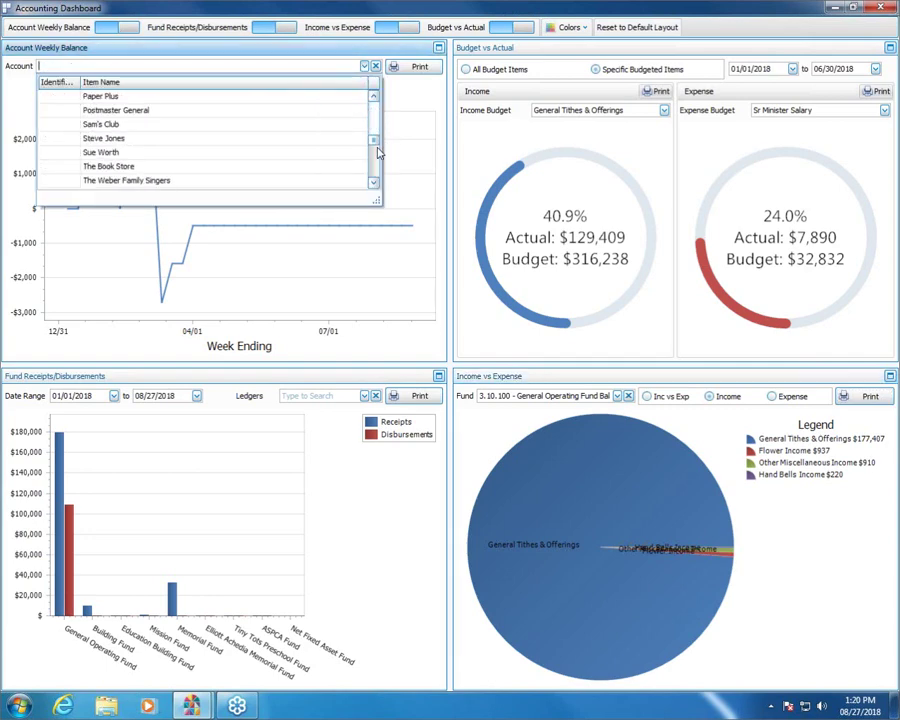
pyautogui.click(378, 160)
pyautogui.click(379, 166)
pyautogui.click(378, 163)
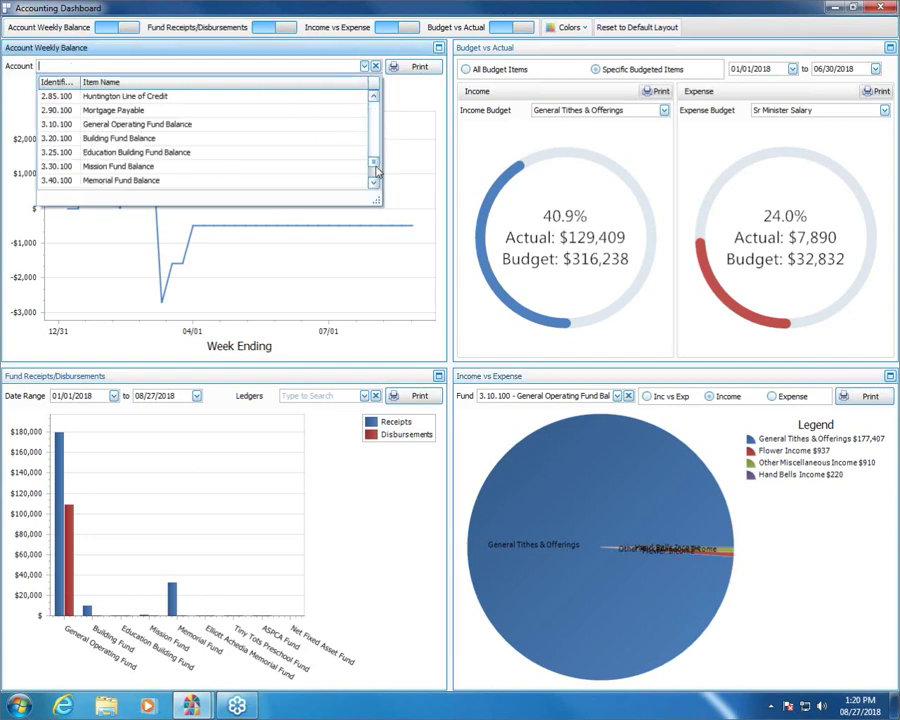
pyautogui.click(377, 158)
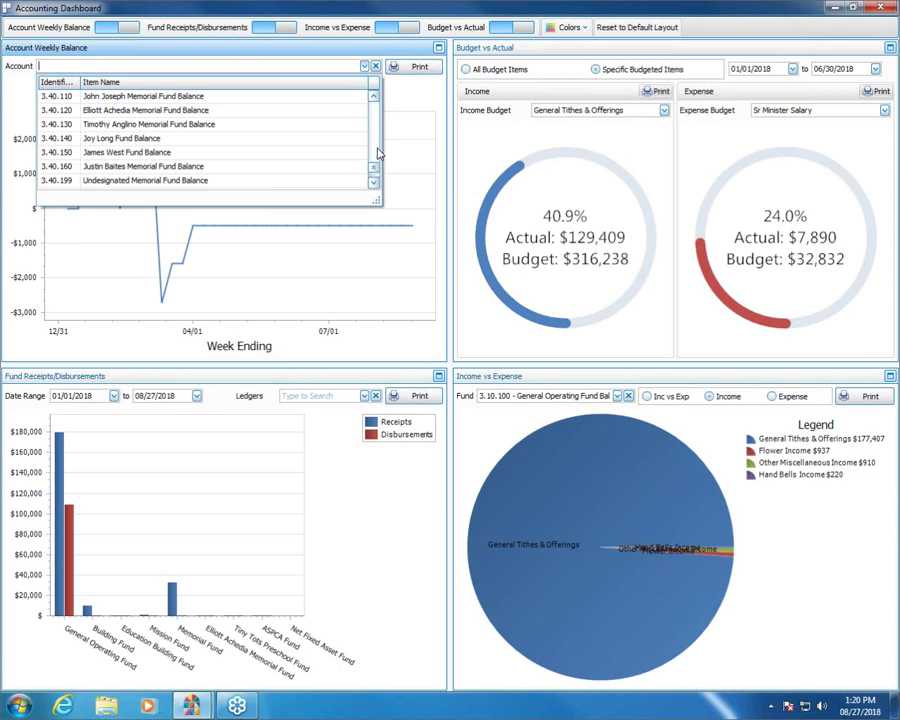
pyautogui.click(374, 97)
pyautogui.click(374, 97)
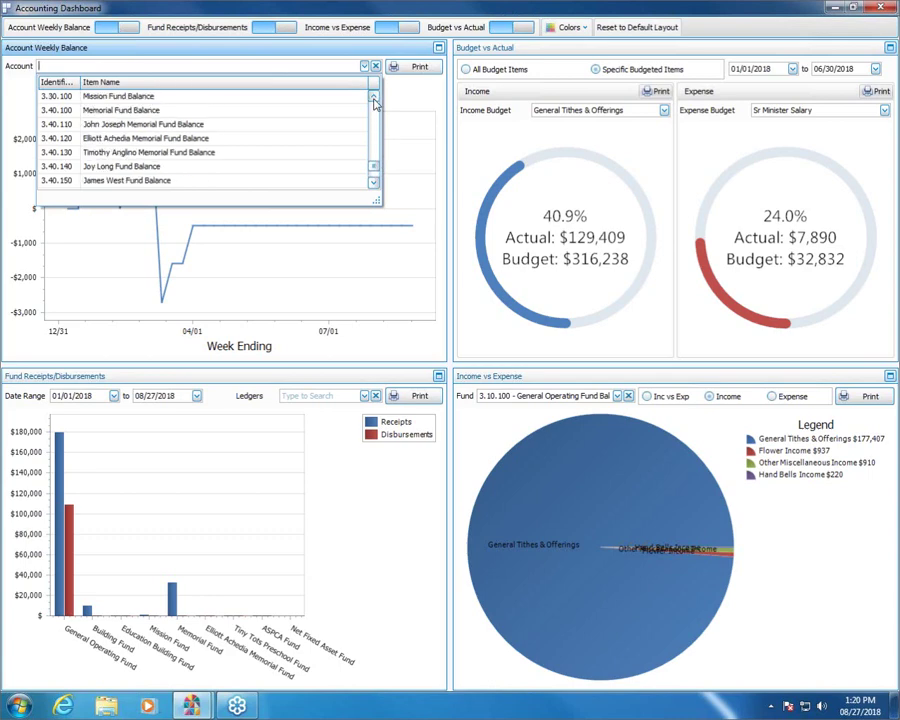
pyautogui.click(374, 97)
pyautogui.click(374, 97)
pyautogui.click(374, 97)
pyautogui.click(374, 97)
pyautogui.click(374, 103)
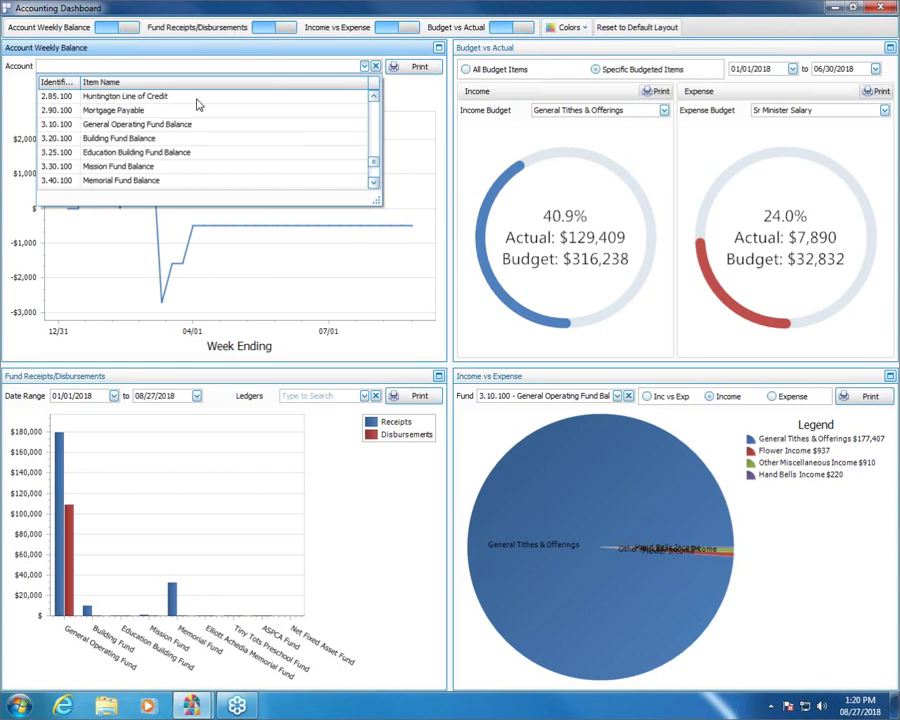
pyautogui.click(150, 124)
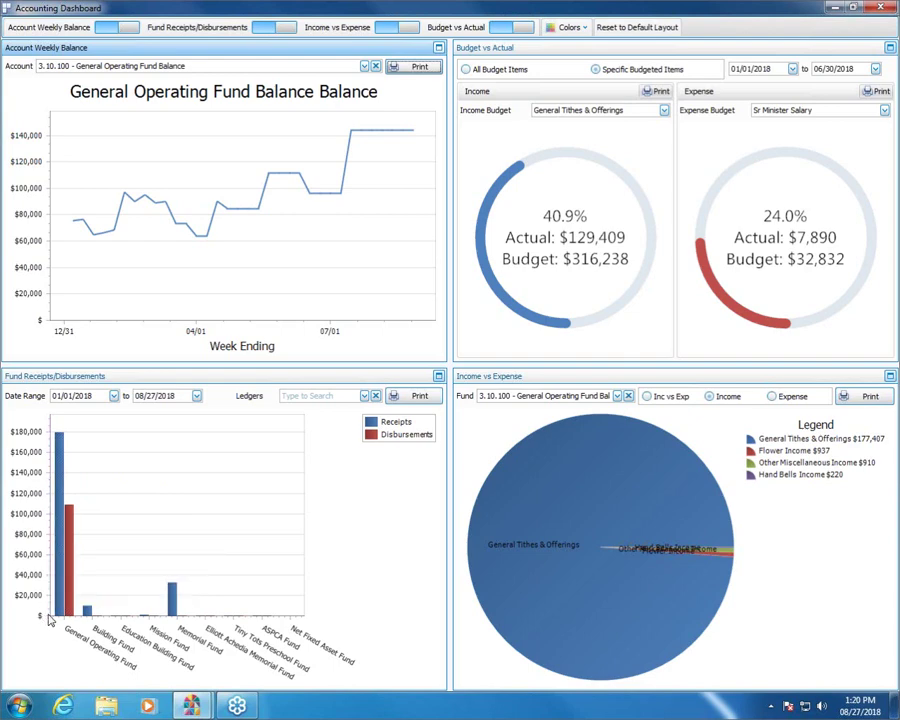
pyautogui.moveTo(53, 596)
# Choose the grey colour scheme for all charts and show expense categories in the pie
pyautogui.click(584, 29)
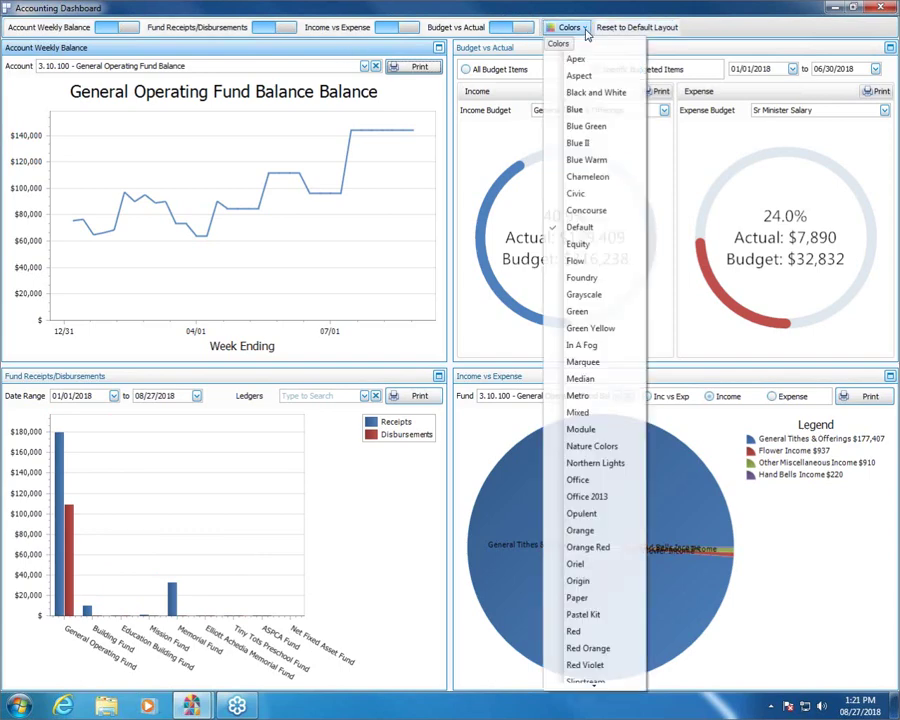
pyautogui.click(584, 94)
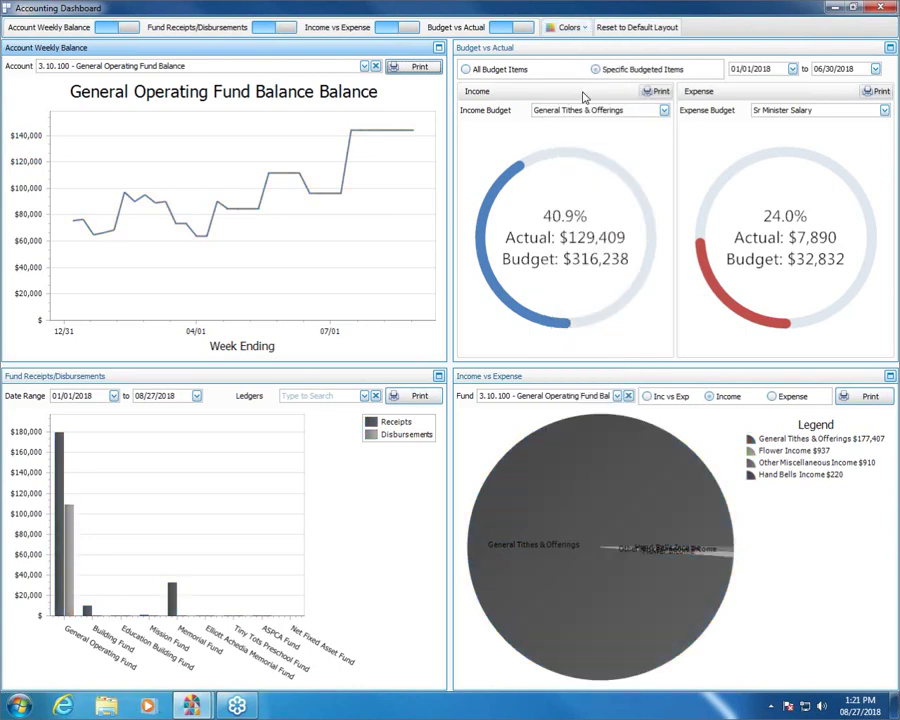
pyautogui.moveTo(55, 545)
pyautogui.click(566, 28)
pyautogui.click(566, 30)
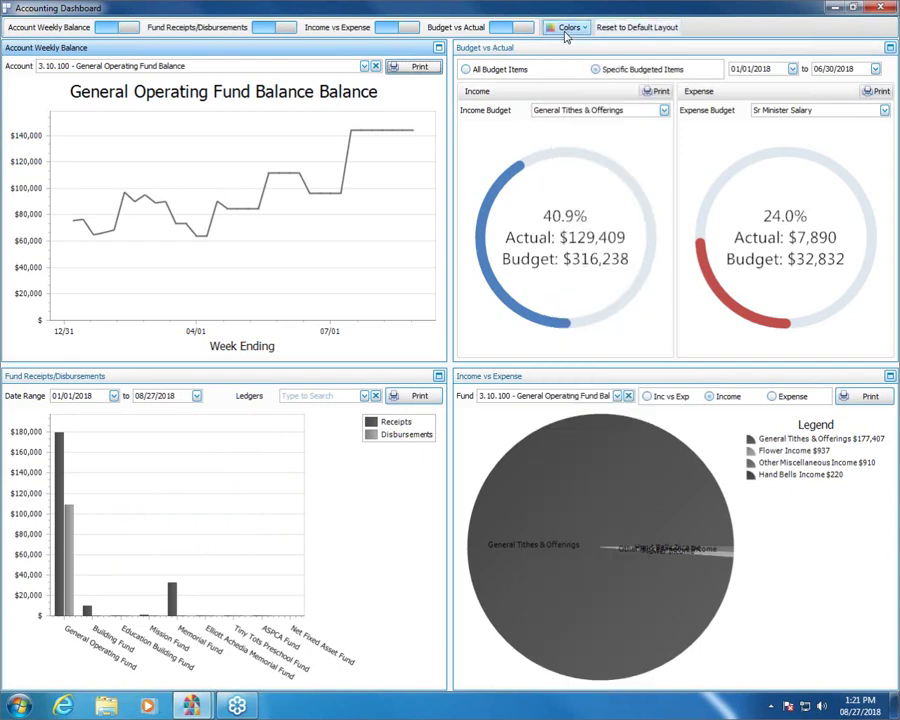
pyautogui.click(773, 396)
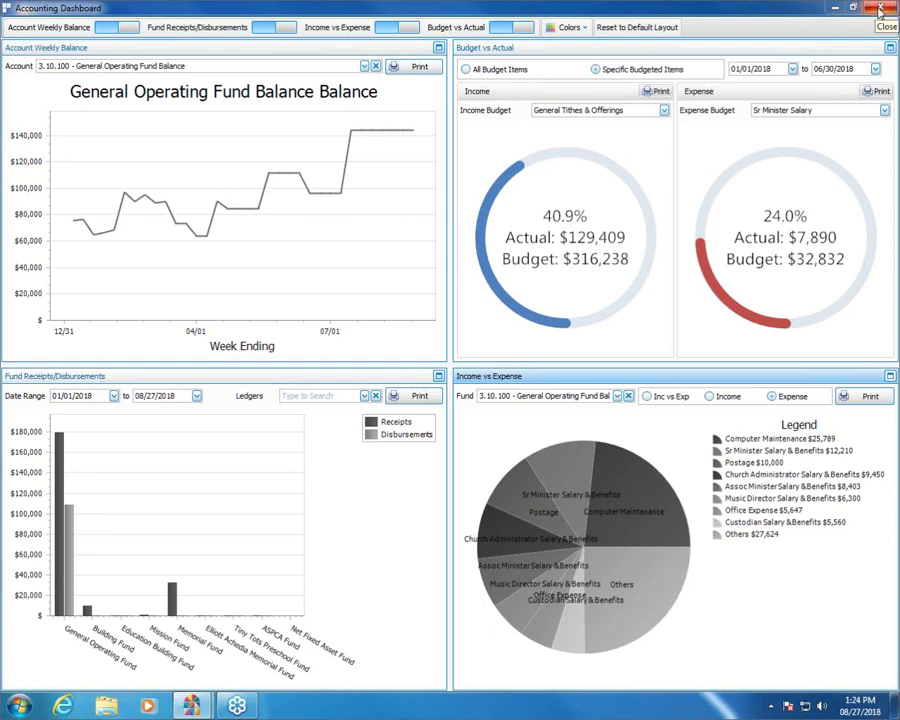
# Close the Accounting Dashboard window, then exit the Accounting module back to the Church Windows launcher
pyautogui.click(880, 10)
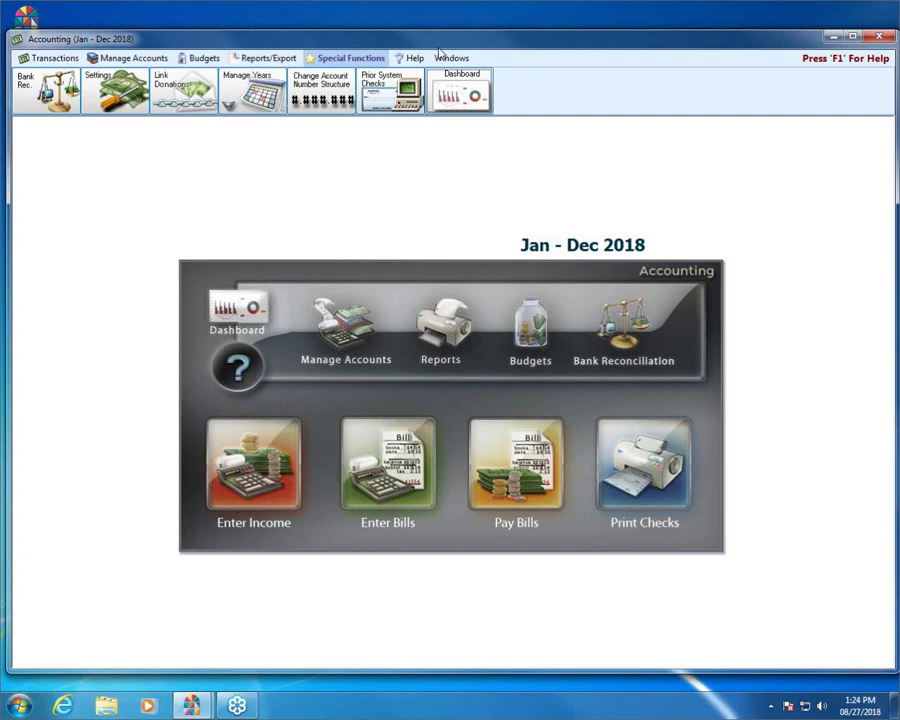
pyautogui.click(887, 38)
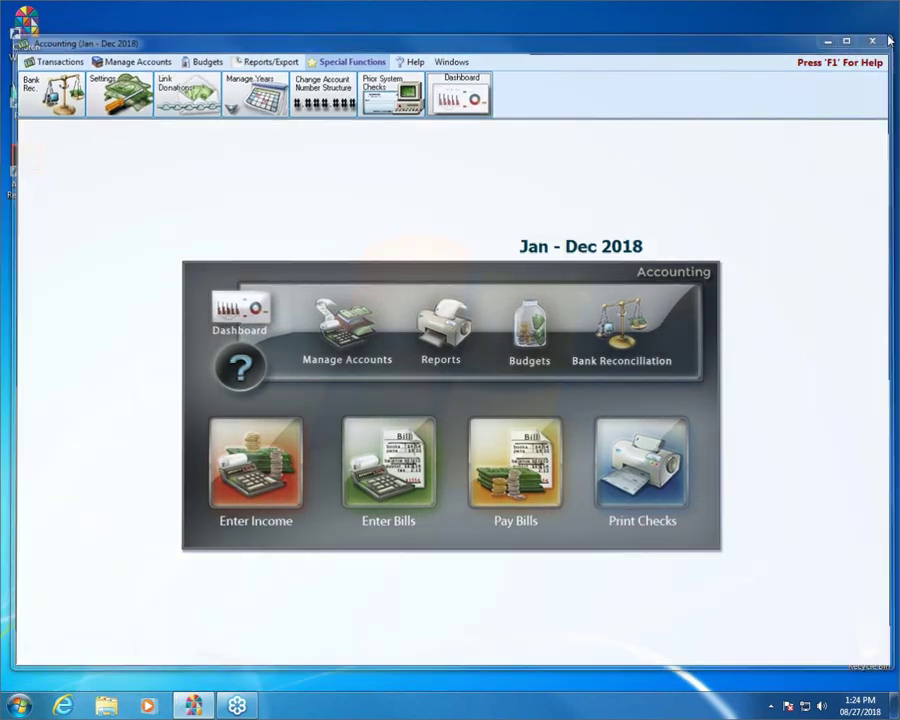